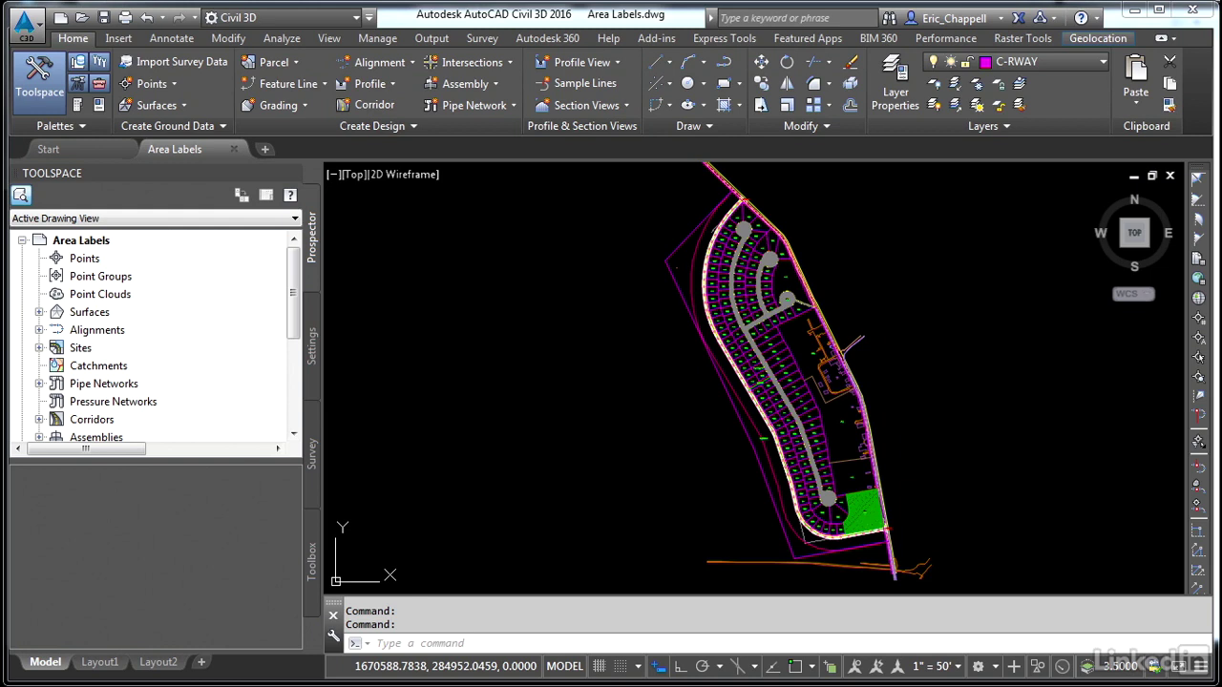
Examine the parcel area labels across the subdivision, comparing the small lots with the large adjoining parcel 222.
middle_click_drag(876, 273, 715, 351)
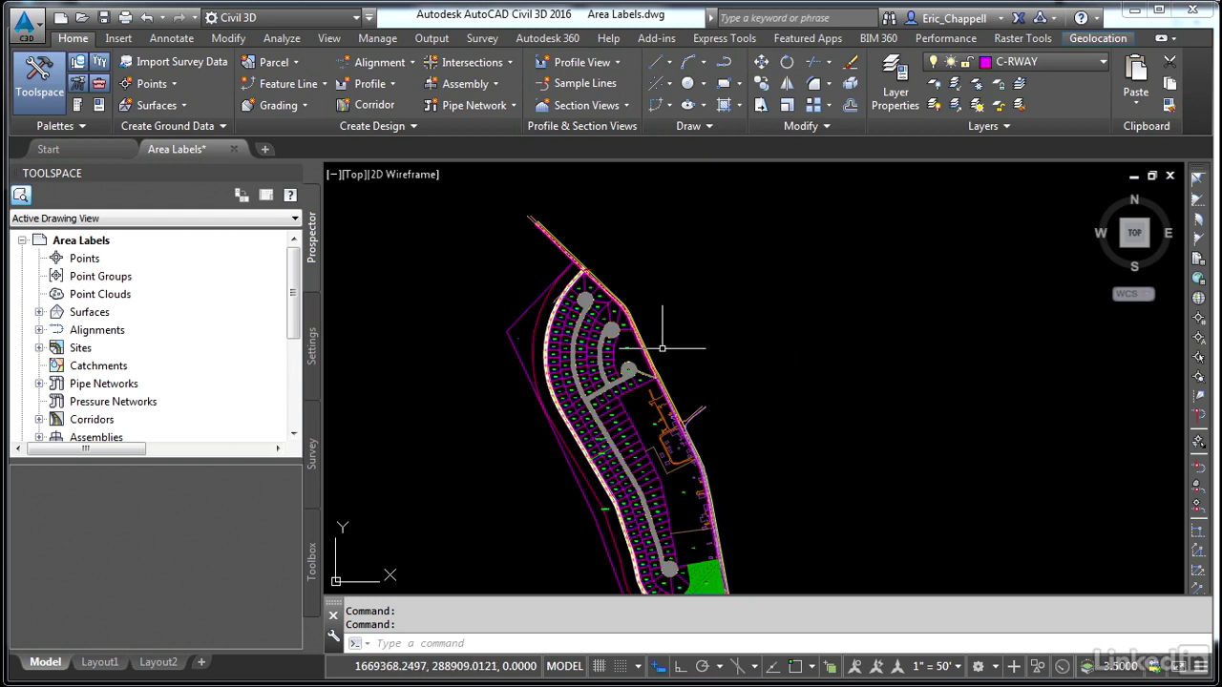
scroll(587, 325, "up", 8)
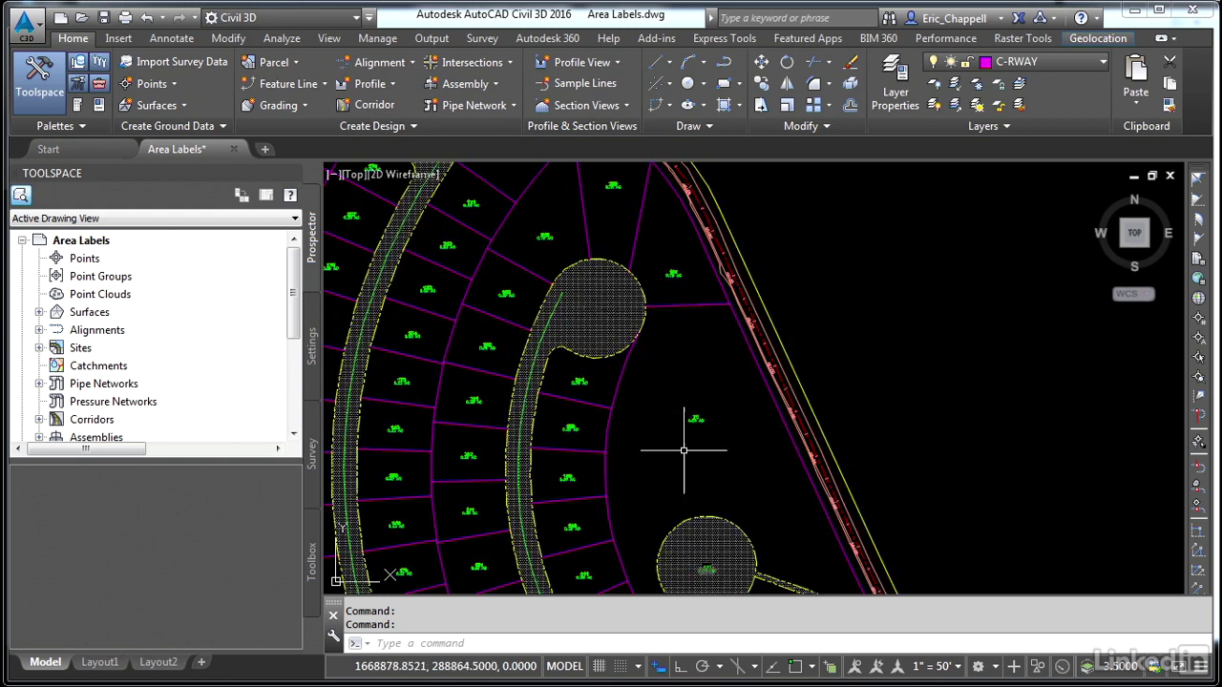
scroll(665, 418, "down", 5)
middle_click_drag(585, 524, 457, 350)
middle_click_drag(634, 554, 572, 328)
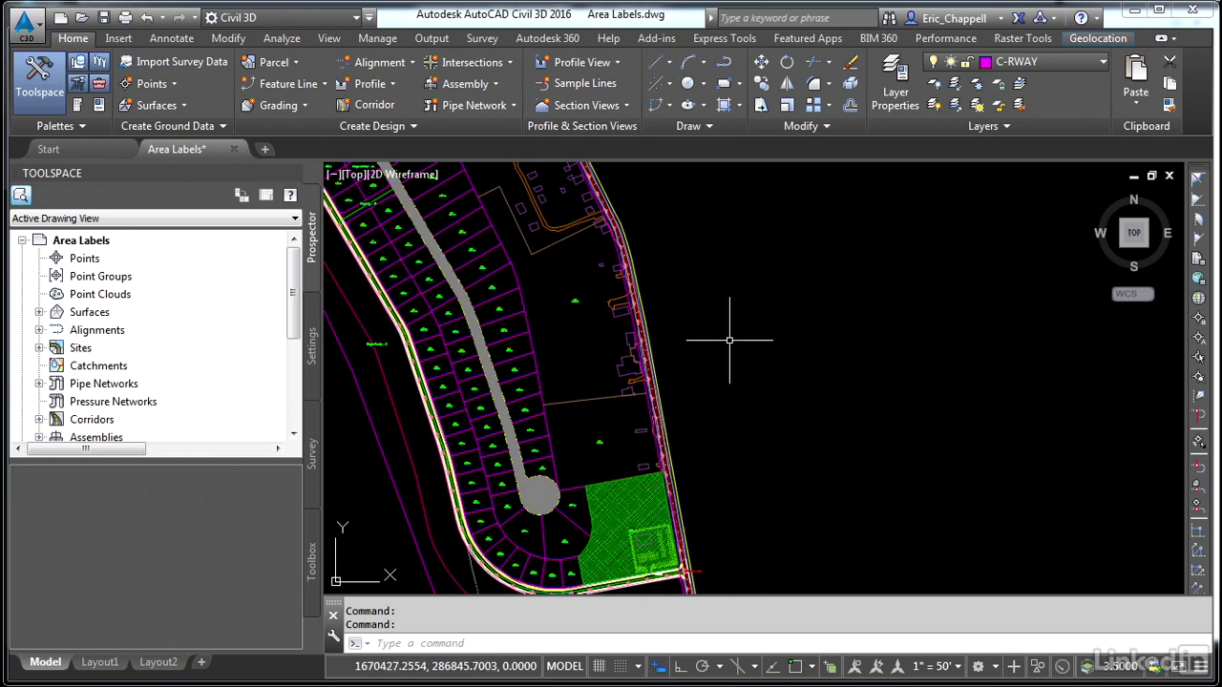
scroll(590, 307, "up", 5)
middle_click_drag(560, 313, 665, 392)
scroll(618, 380, "up", 4)
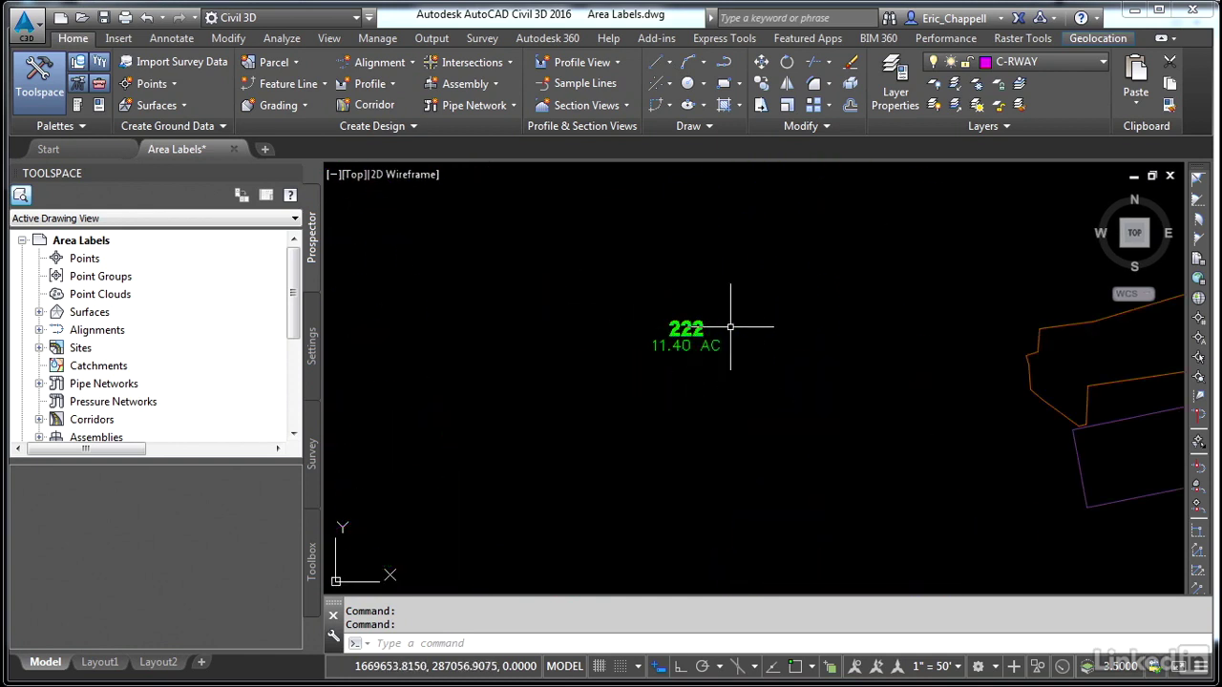
scroll(715, 378, "down", 2)
middle_click_drag(420, 406, 591, 369)
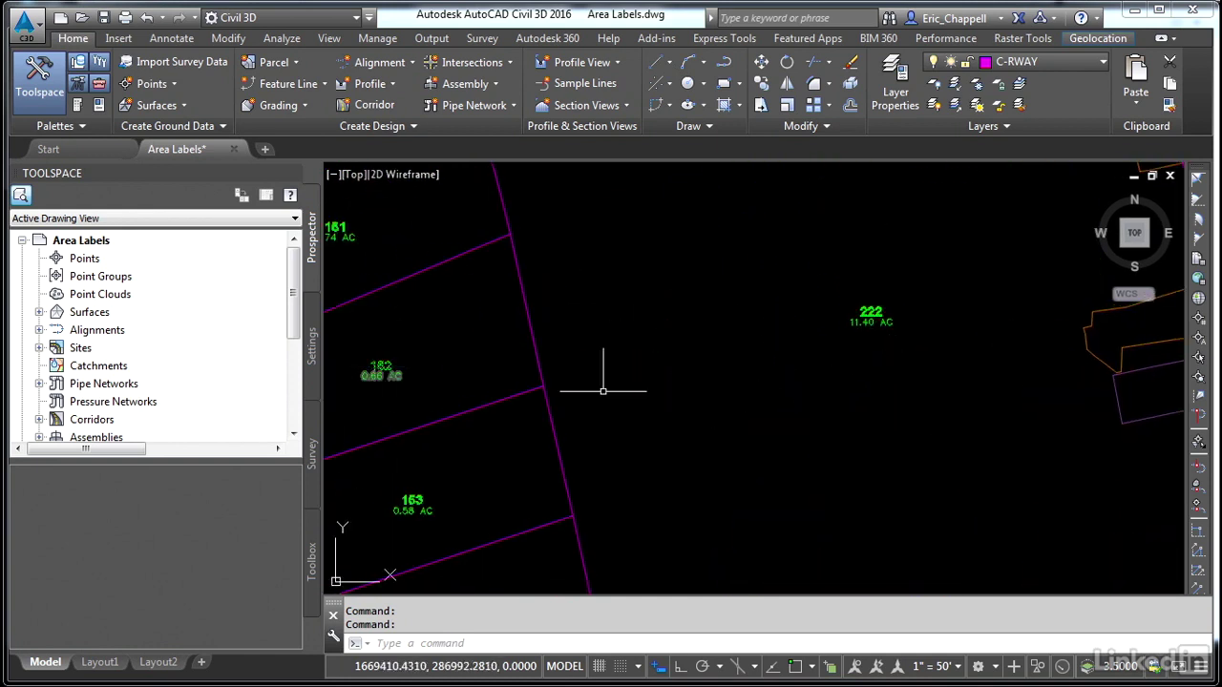
scroll(623, 382, "down", 6)
mouse_move(628, 443)
middle_mouse_down()
mouse_move(630, 341)
mouse_move(632, 378)
middle_mouse_up()
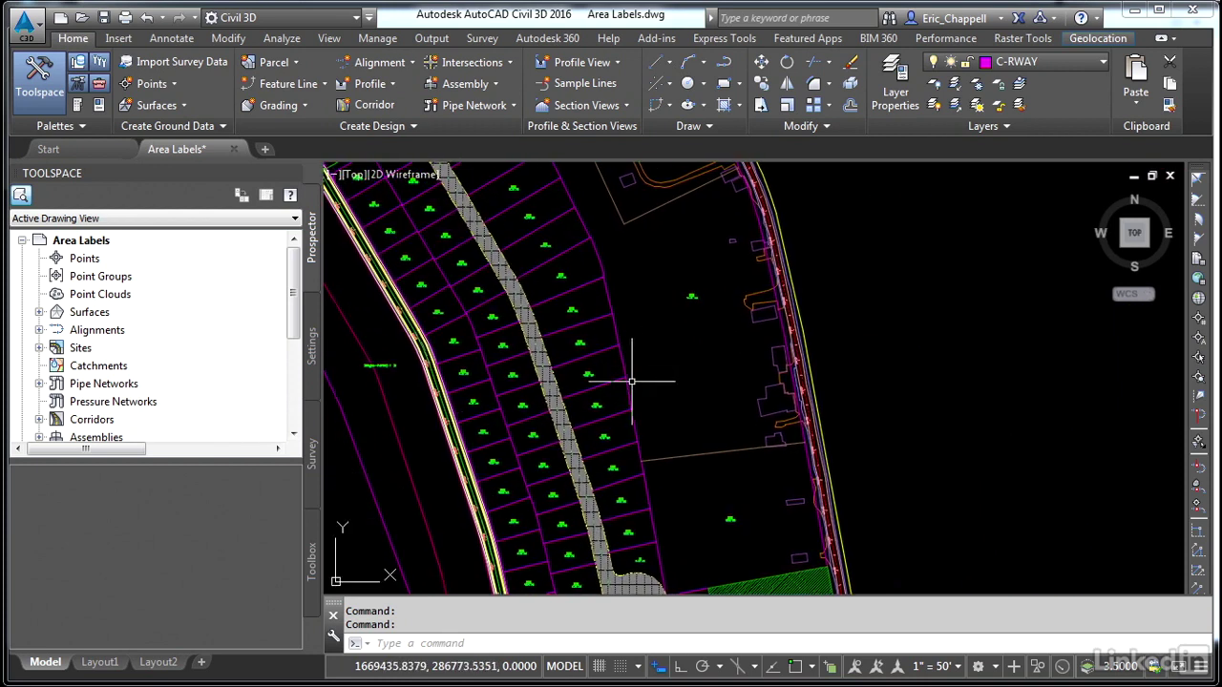
scroll(632, 382, "down", 1)
scroll(632, 387, "up", 6)
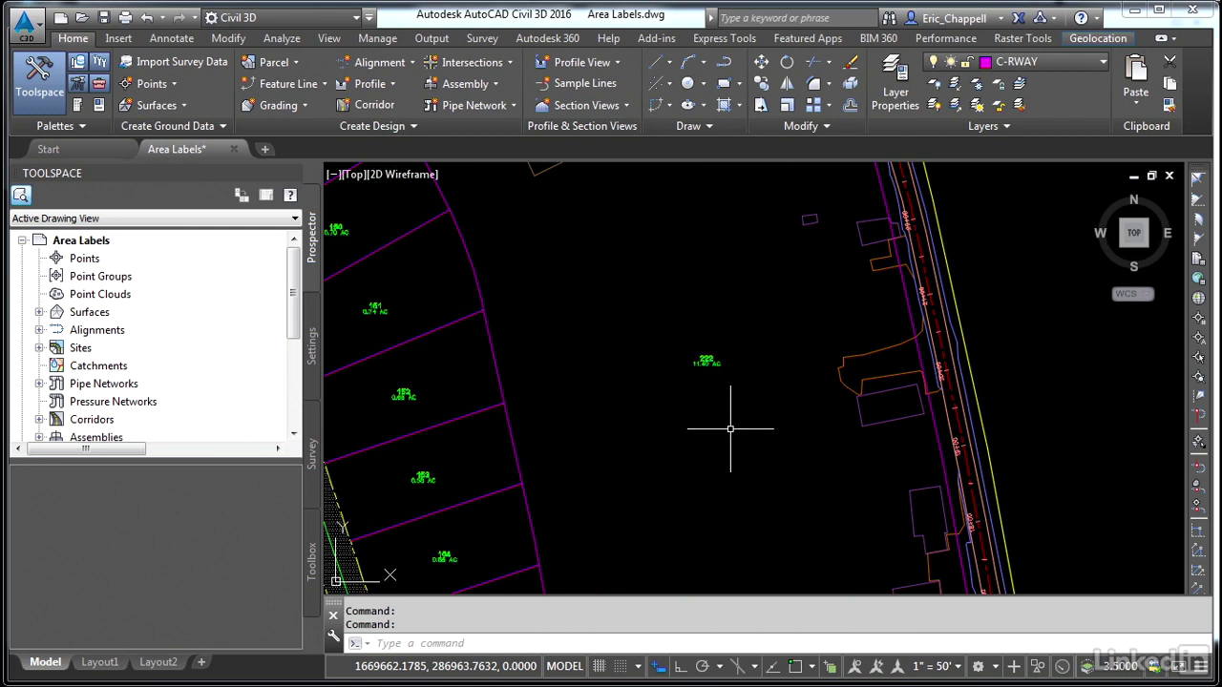
mouse_move(730, 428)
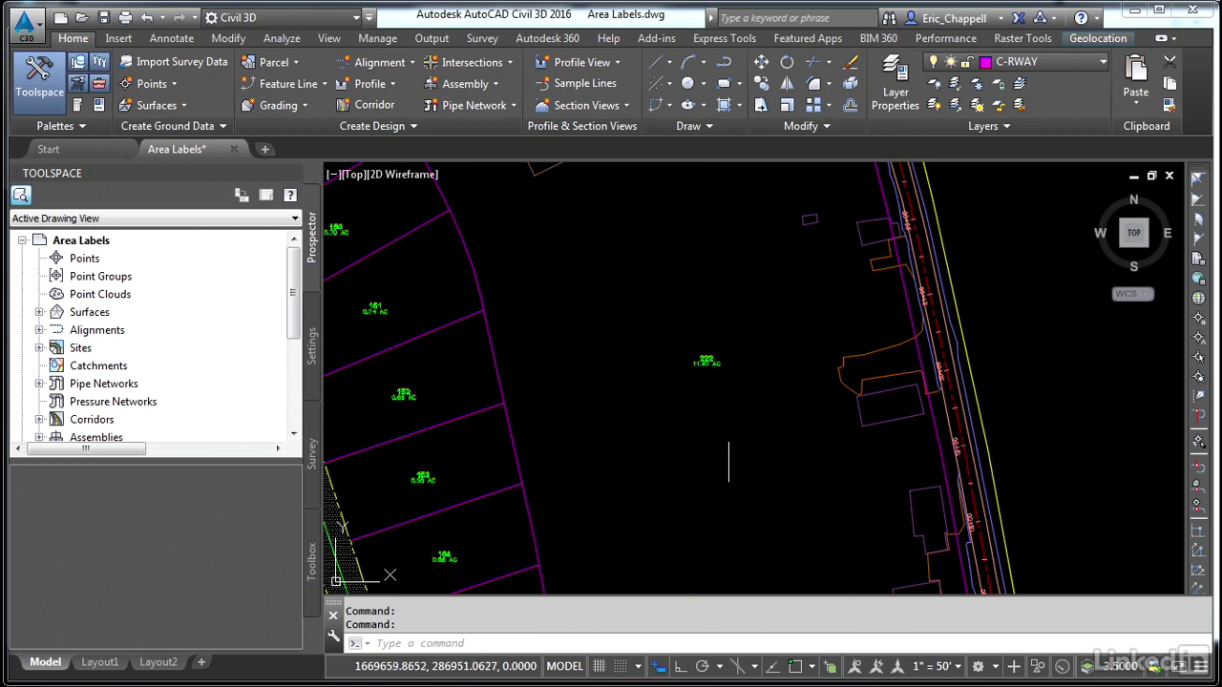
scroll(731, 428, "down", 3)
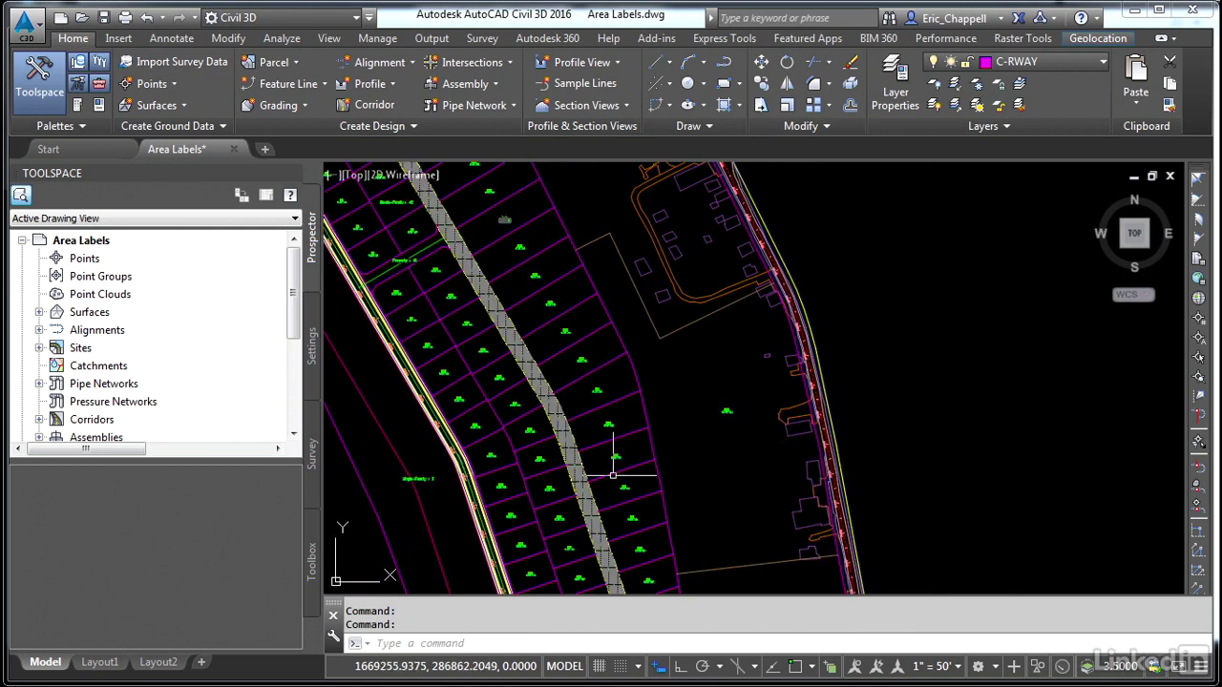
mouse_move(606, 513)
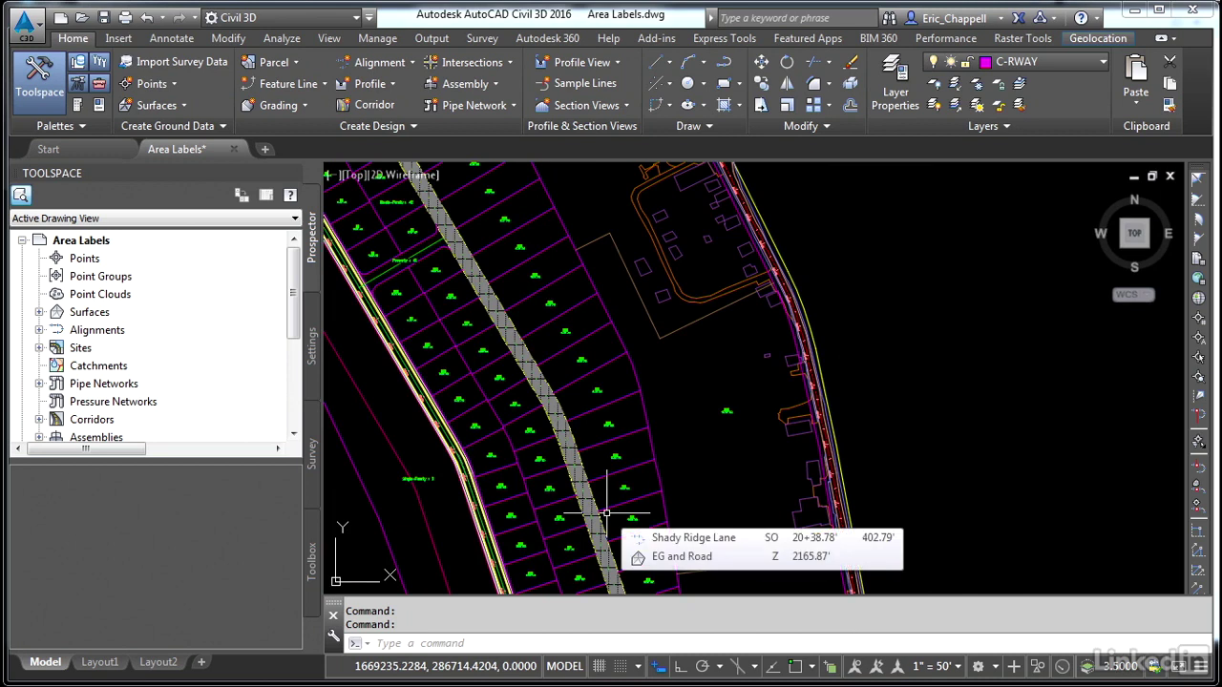
Examine the area label of right-of-way parcel 189 in the southernmost of the three northern cul-de-sacs.
scroll(609, 377, "down", 2)
middle_click_drag(592, 328, 669, 545)
scroll(622, 309, "up", 2)
scroll(620, 310, "up", 4)
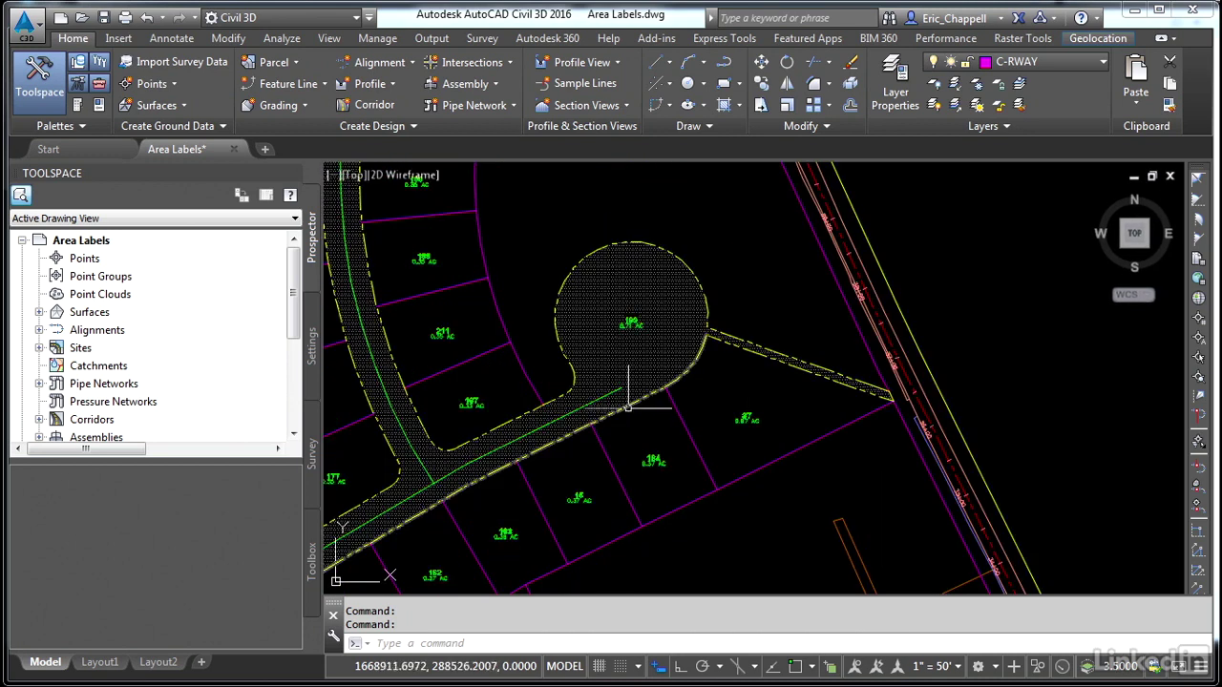
mouse_move(627, 412)
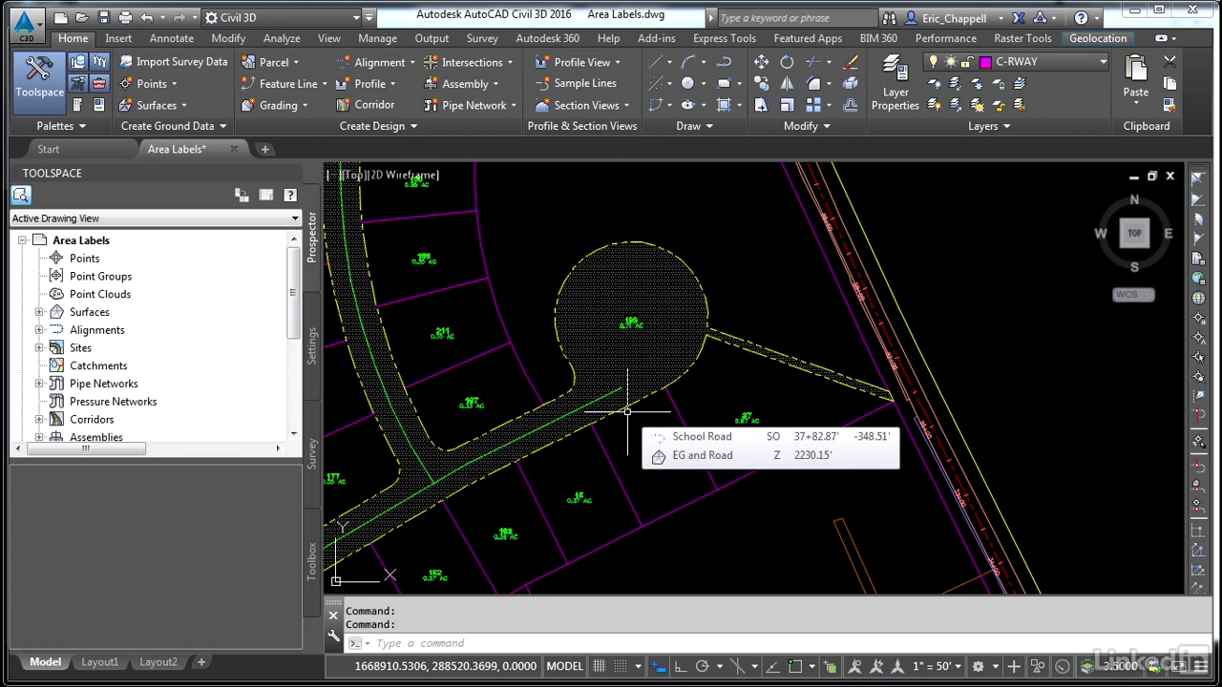
mouse_move(556, 392)
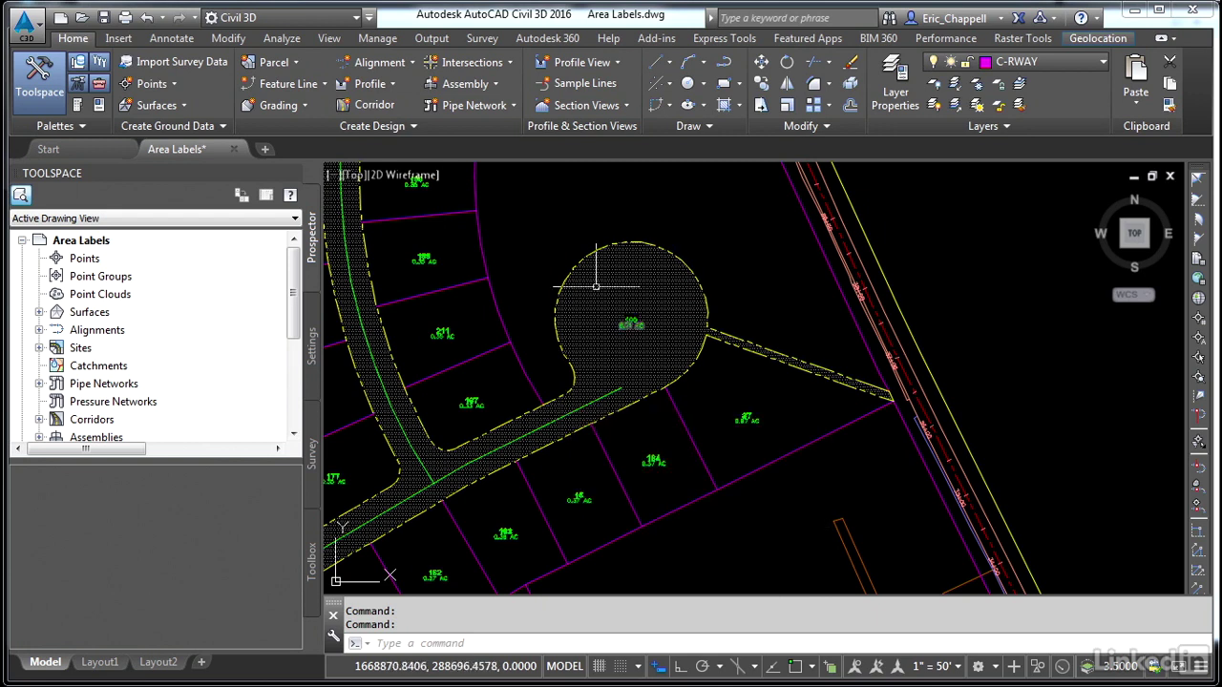
scroll(602, 373, "up", 3)
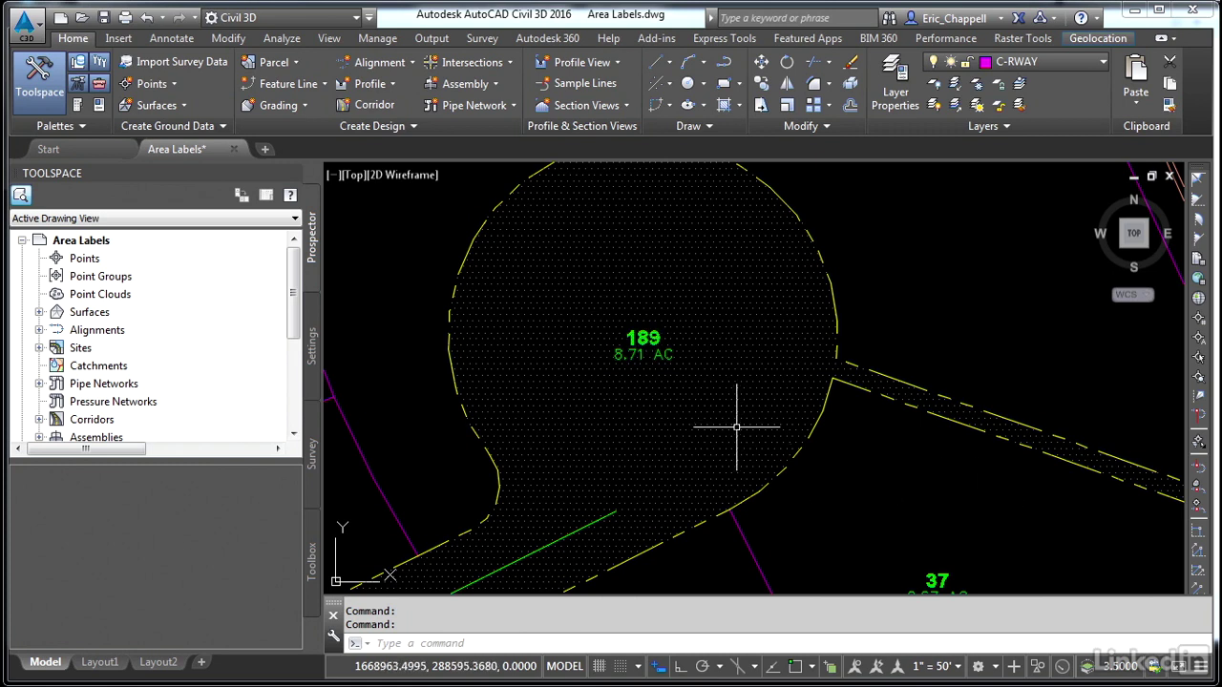
Try to erase the area label of right-of-way parcel 189.
key("Escape")
left_click(658, 343)
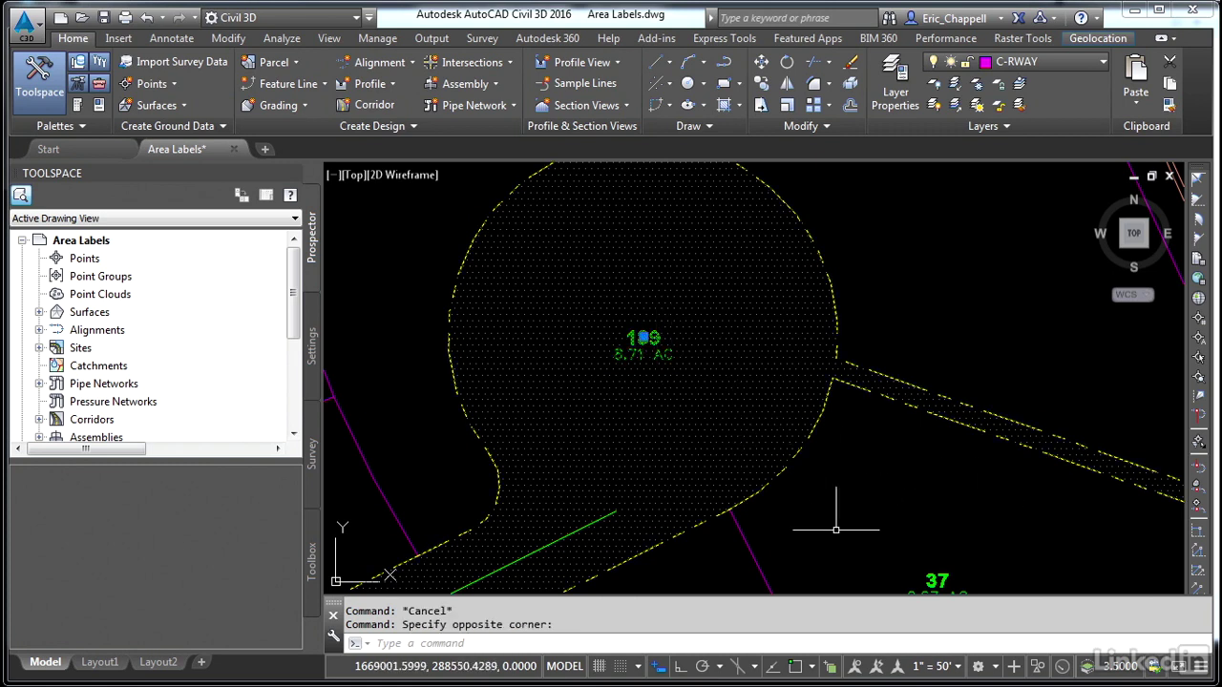
key("Delete")
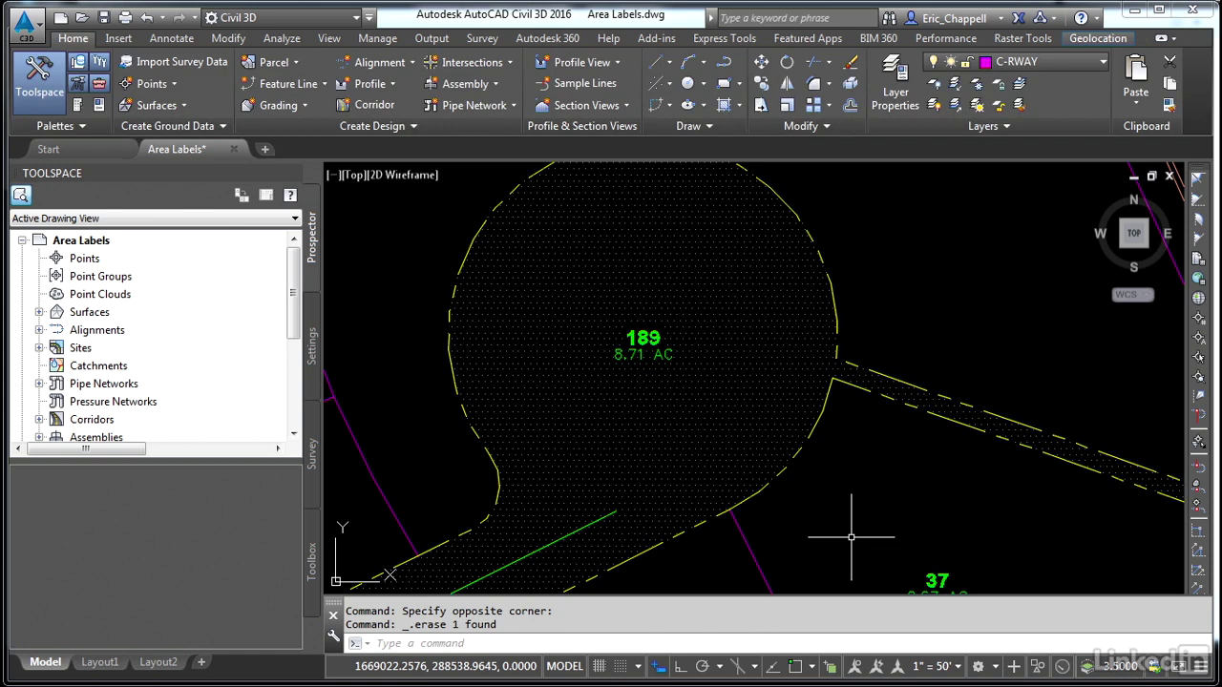
key("Escape")
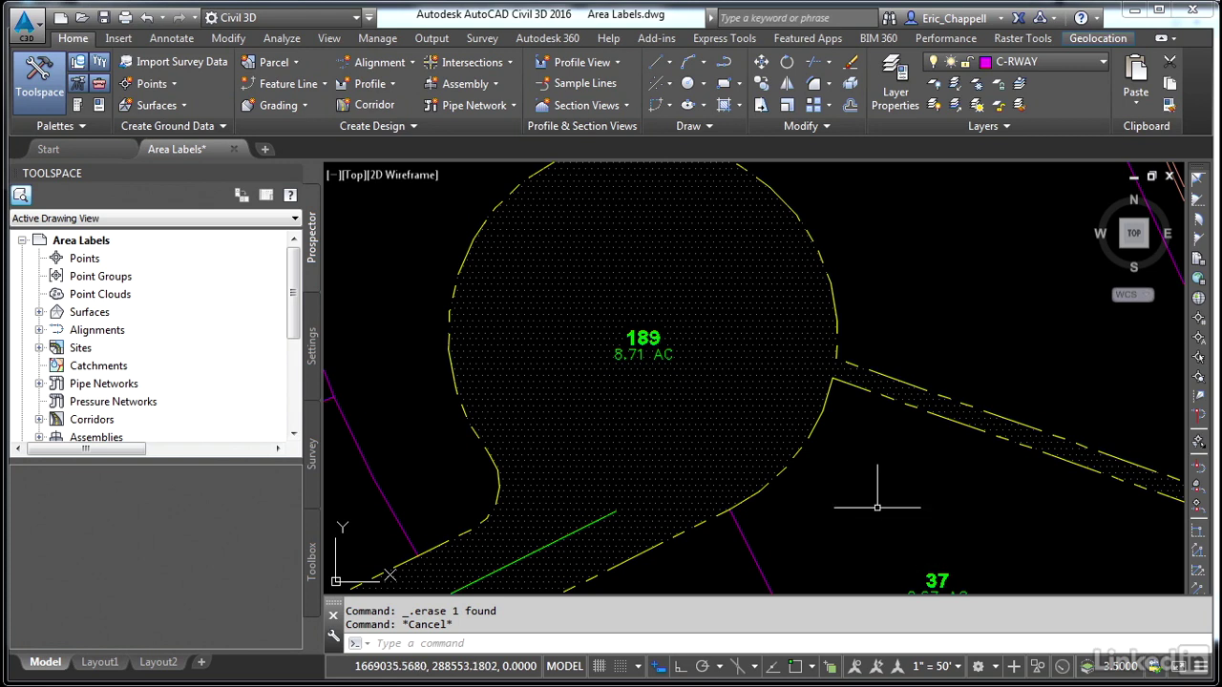
Set the area selection label style of parcel ROW : 189 to <none> in its parcel properties.
left_click(649, 337)
right_click(653, 337)
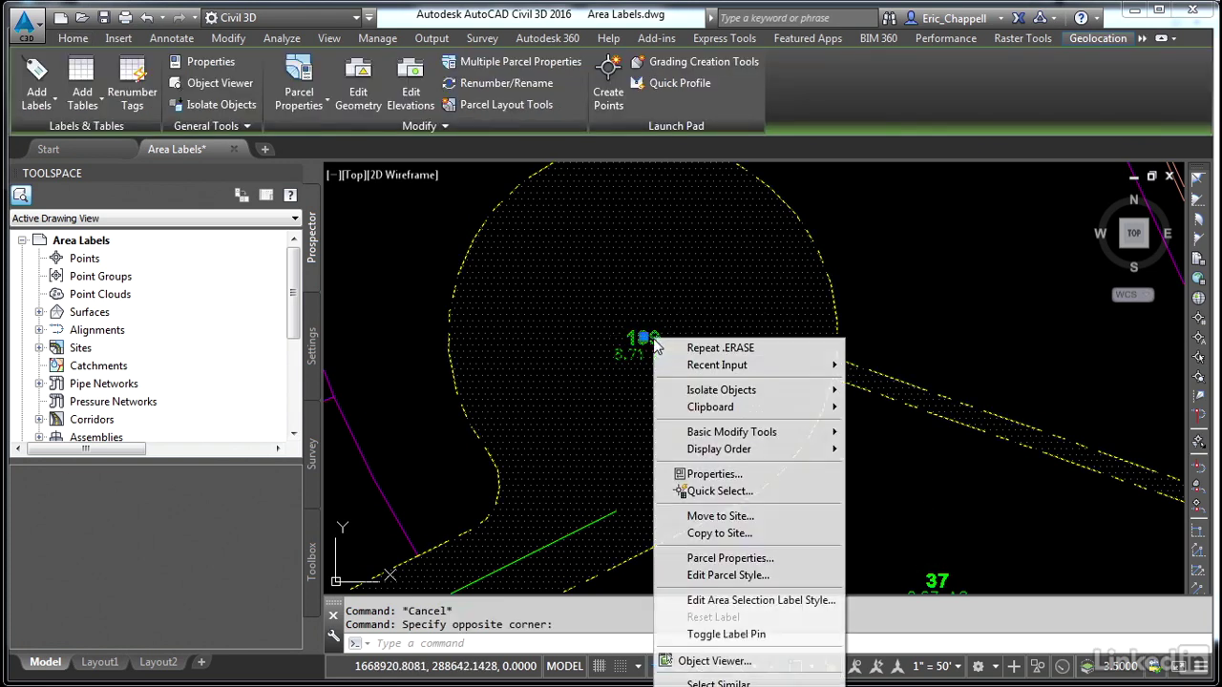
left_click(790, 558)
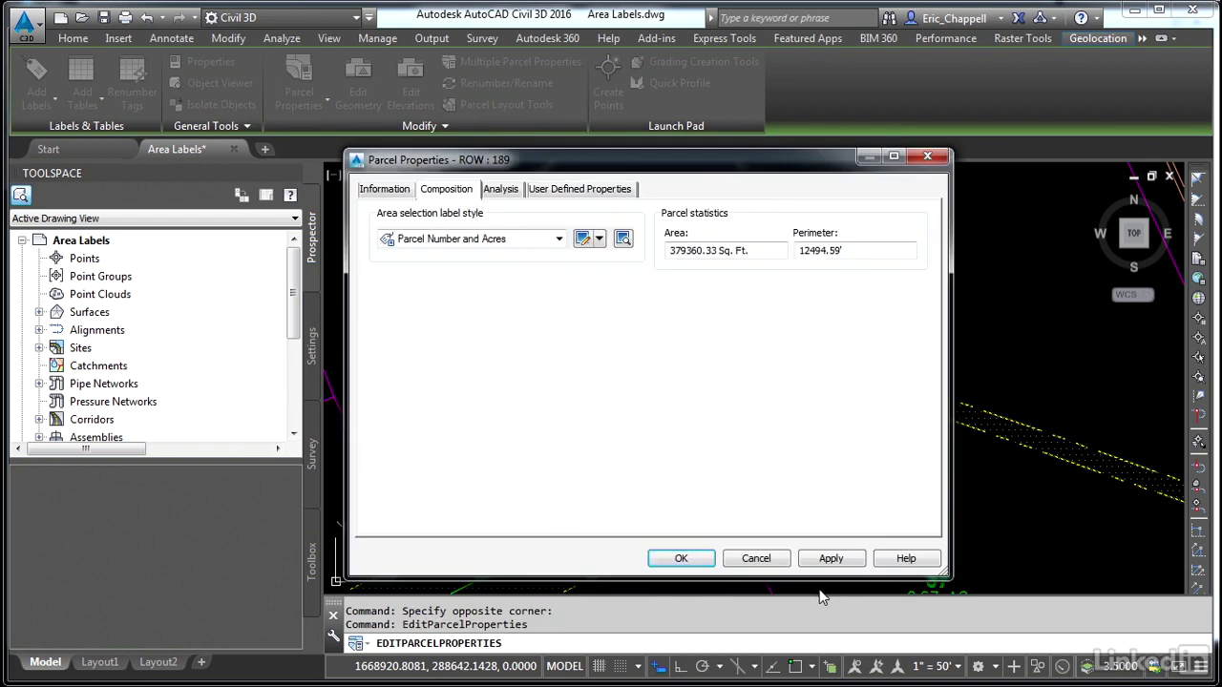
left_click(382, 188)
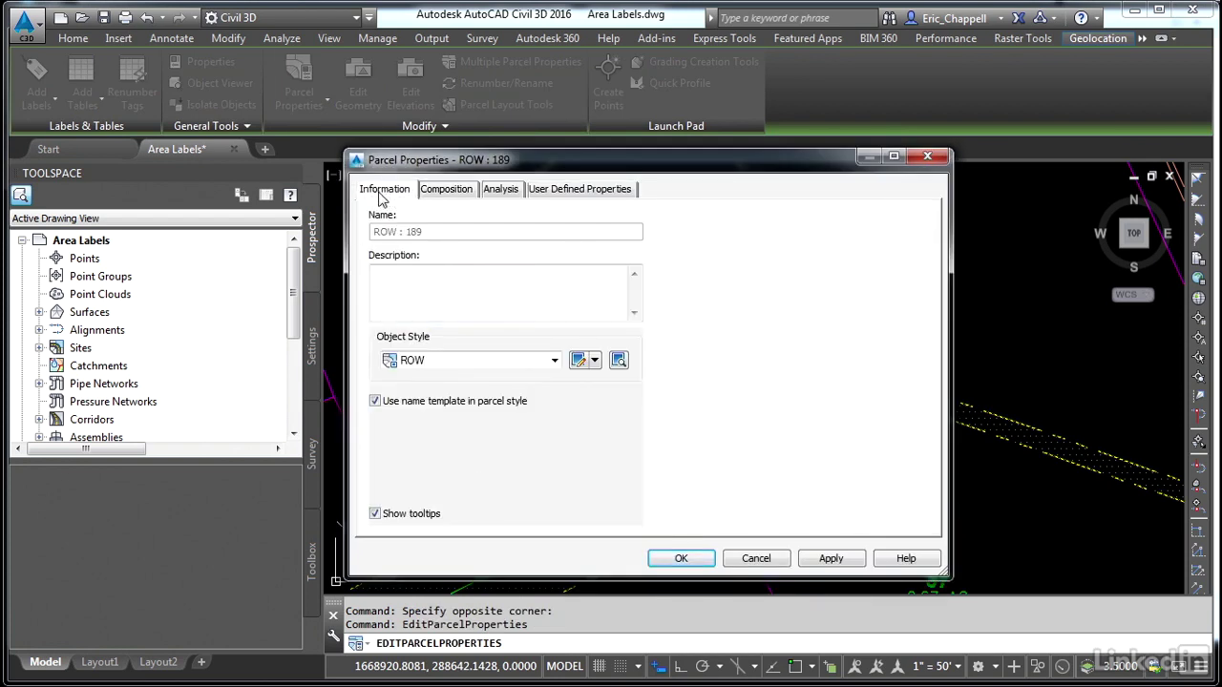
left_click(439, 191)
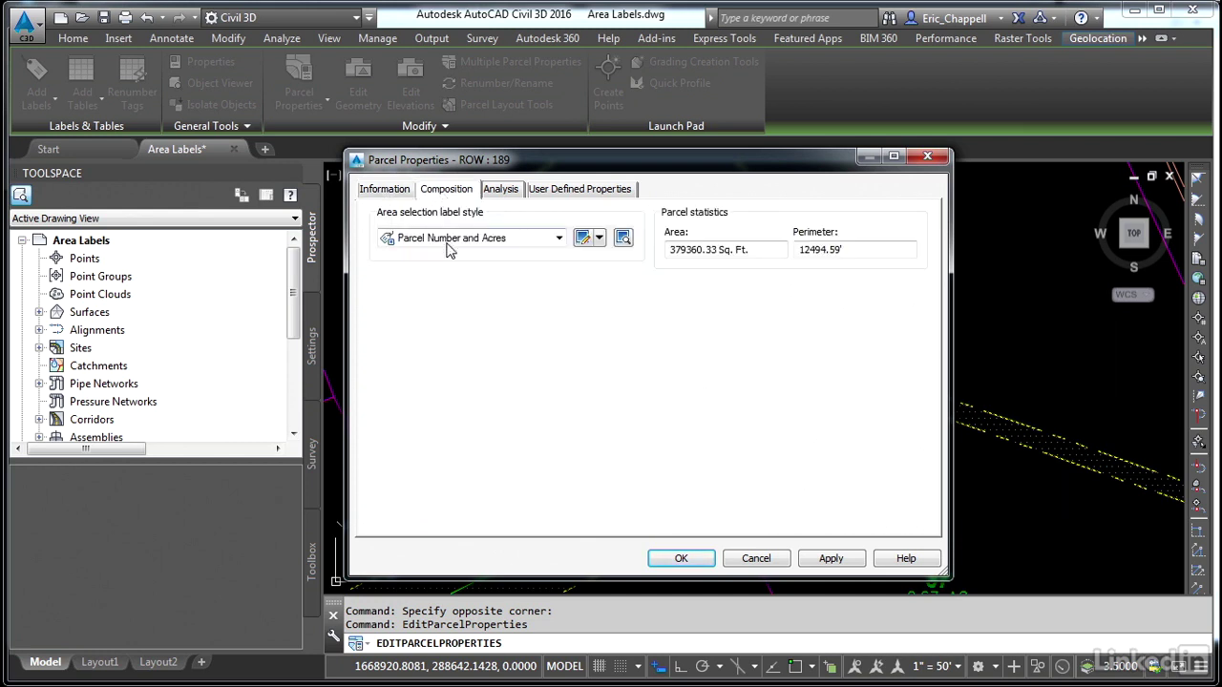
left_click(451, 238)
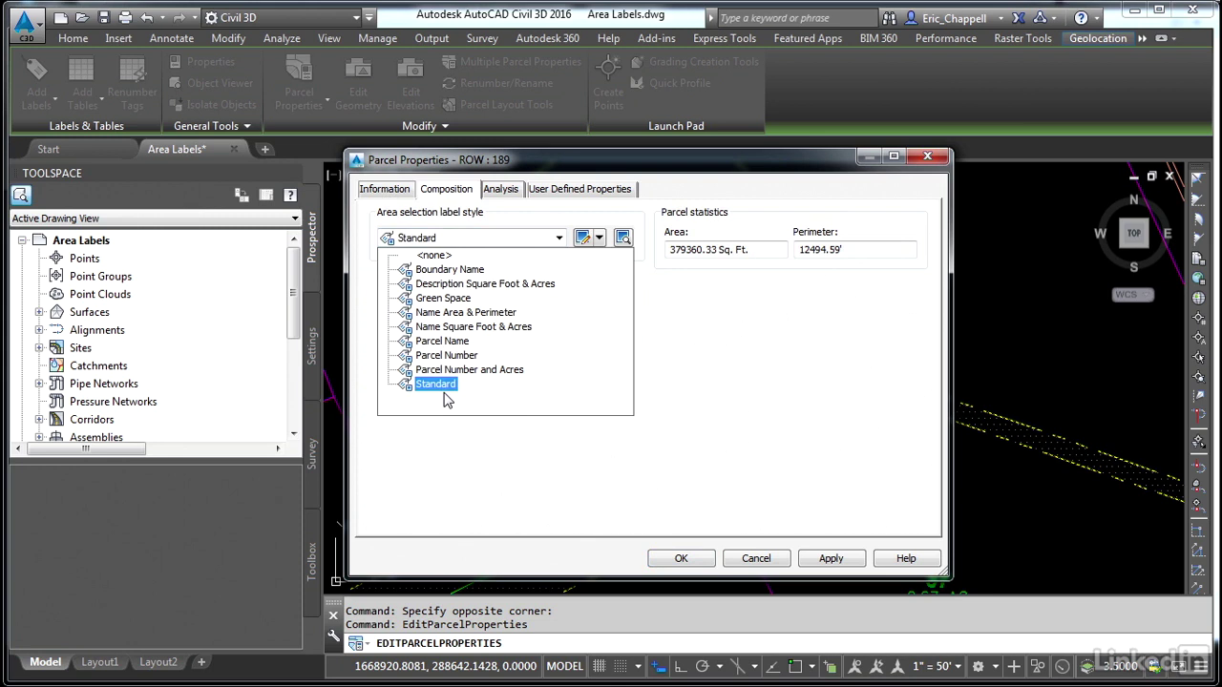
left_click(434, 258)
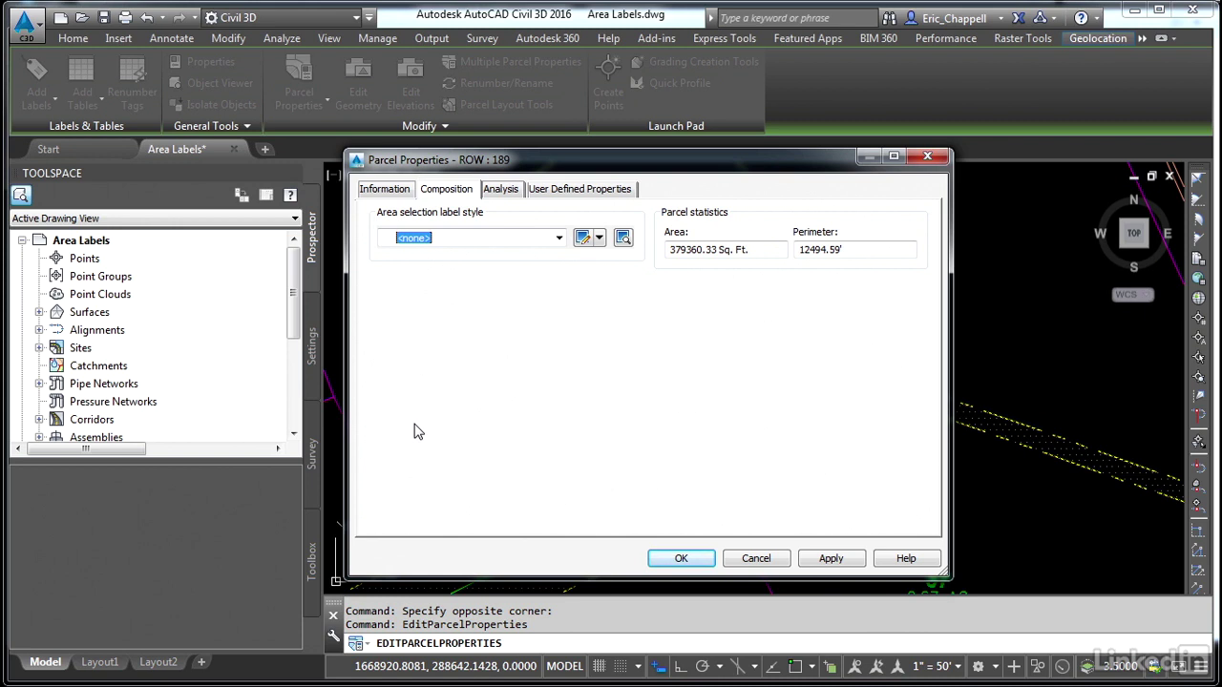
left_click(680, 559)
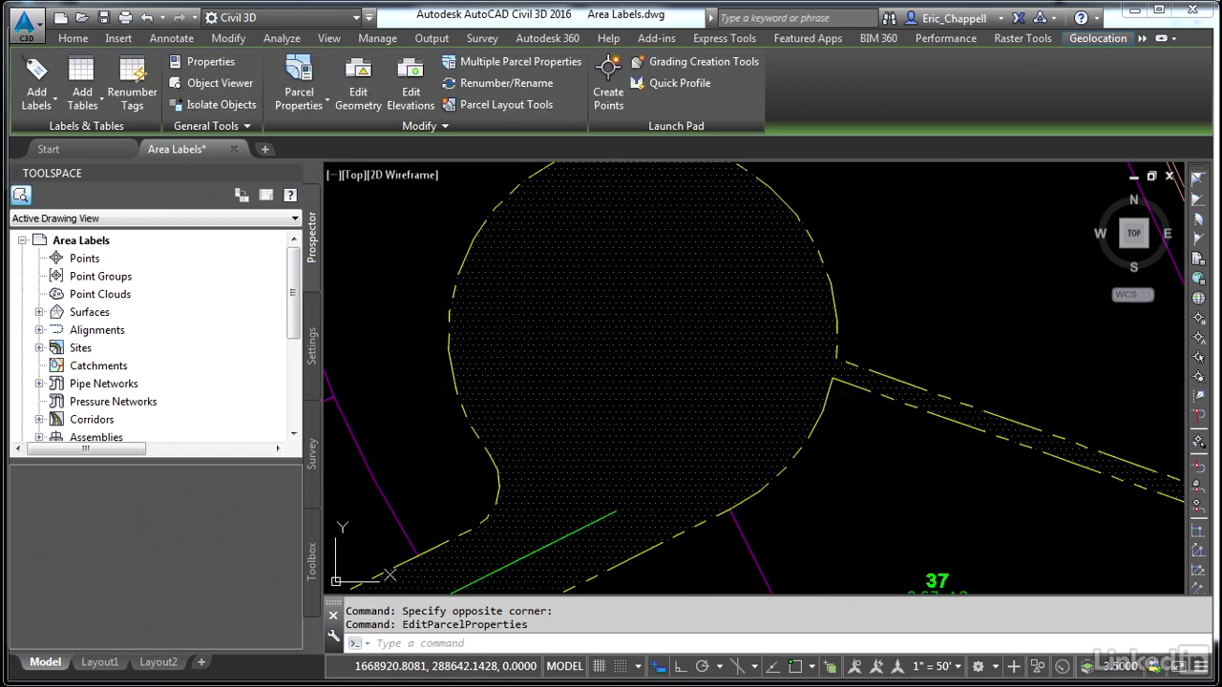
scroll(677, 453, "down", 5)
middle_click_drag(704, 508, 737, 407)
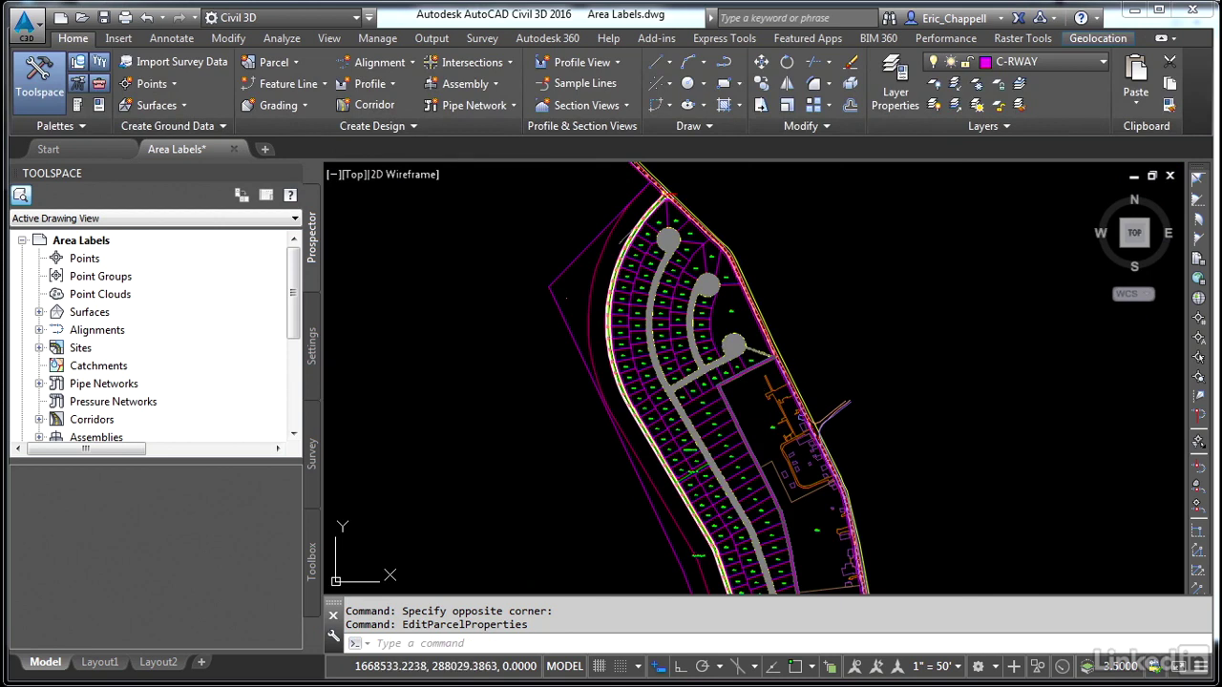
scroll(704, 412, "up", 2)
scroll(704, 413, "up", 2)
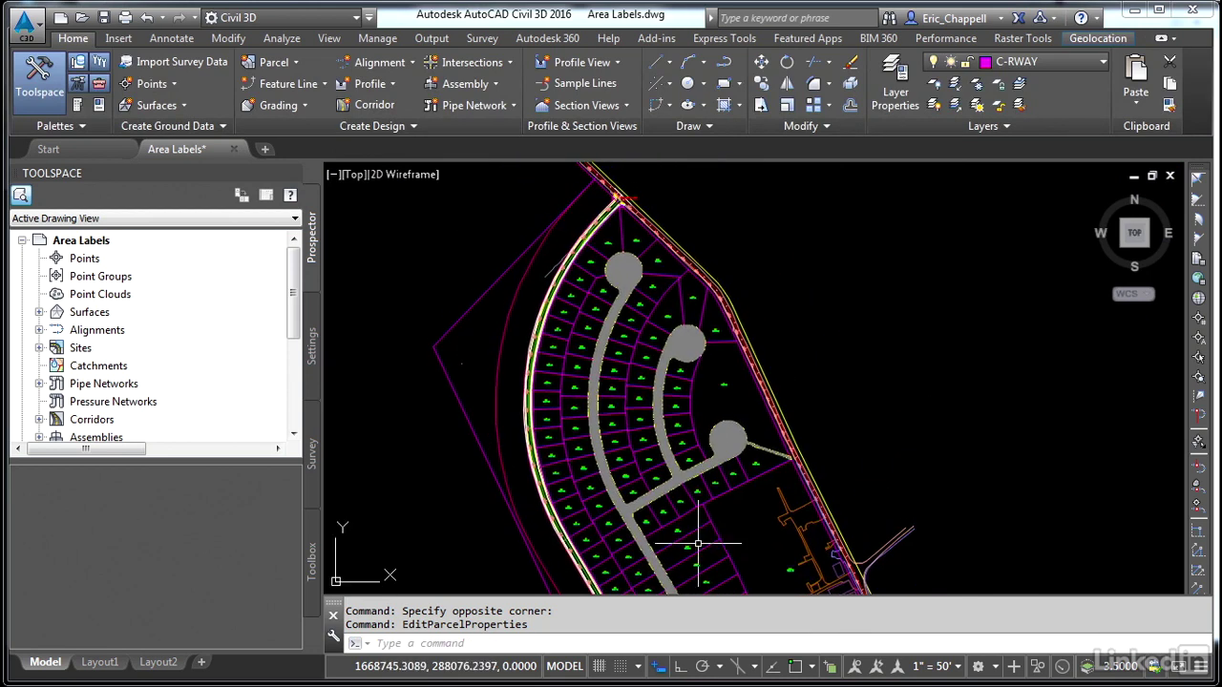
key("Escape")
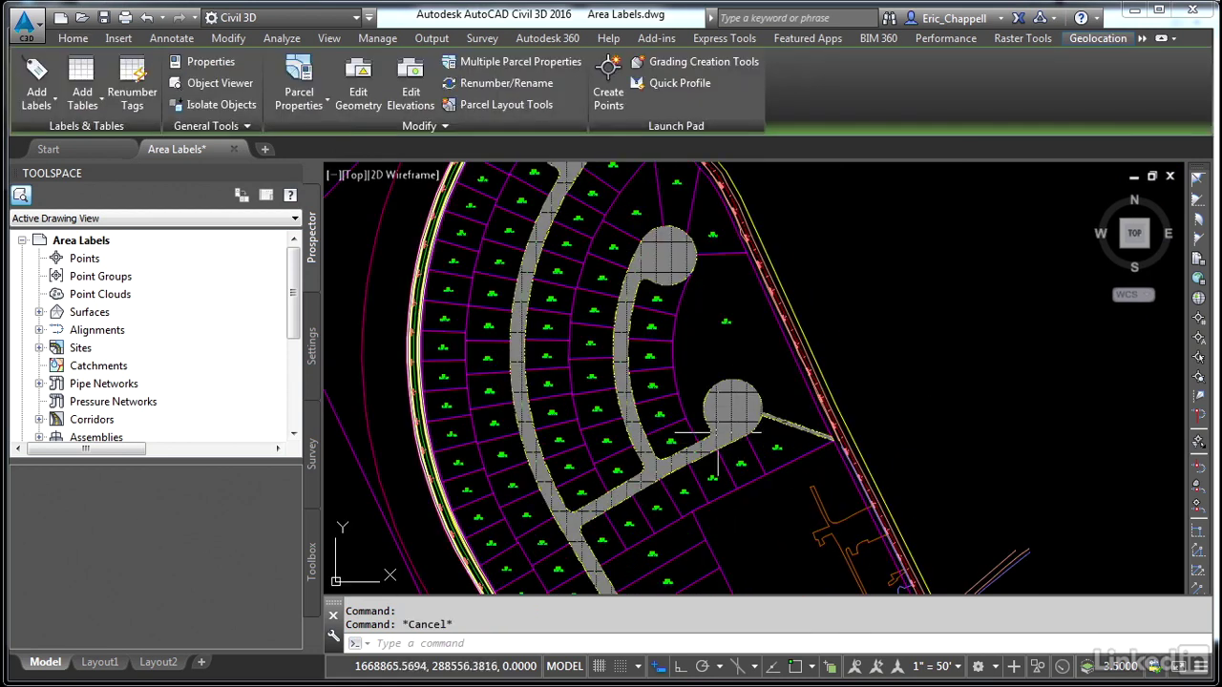
scroll(716, 416, "up", 6)
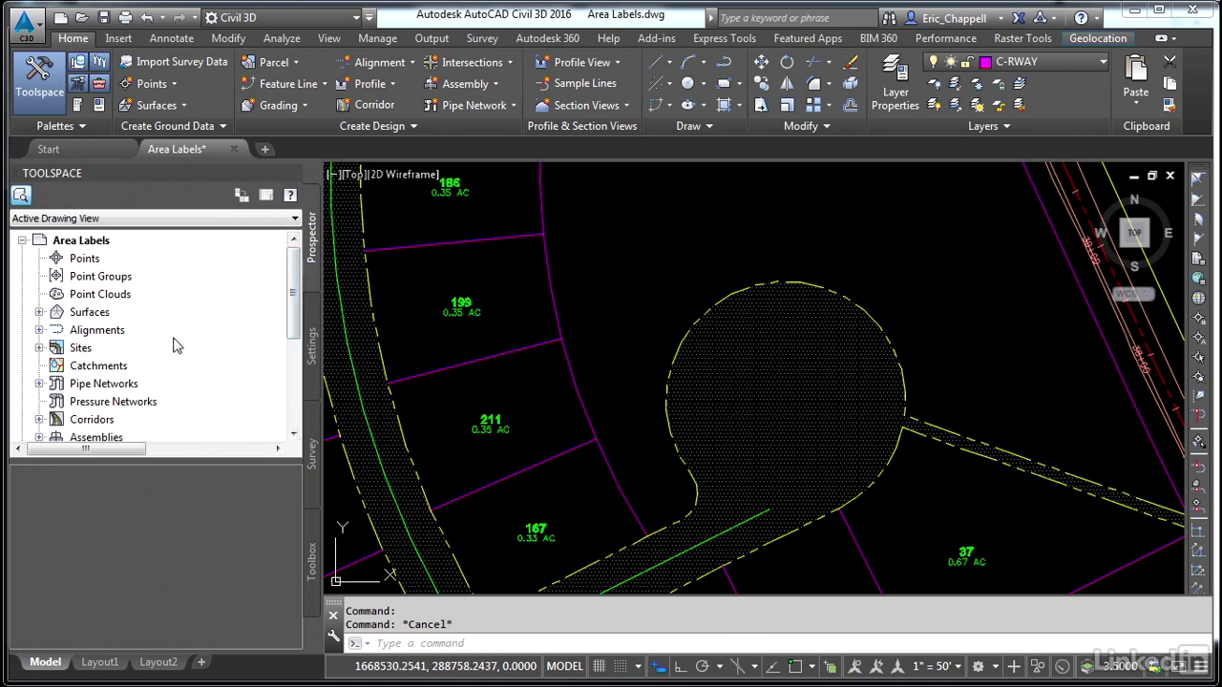
Expand Sites, Site 1 and its Parcels collection in the Prospector tree to list the individual parcels.
left_click(39, 348)
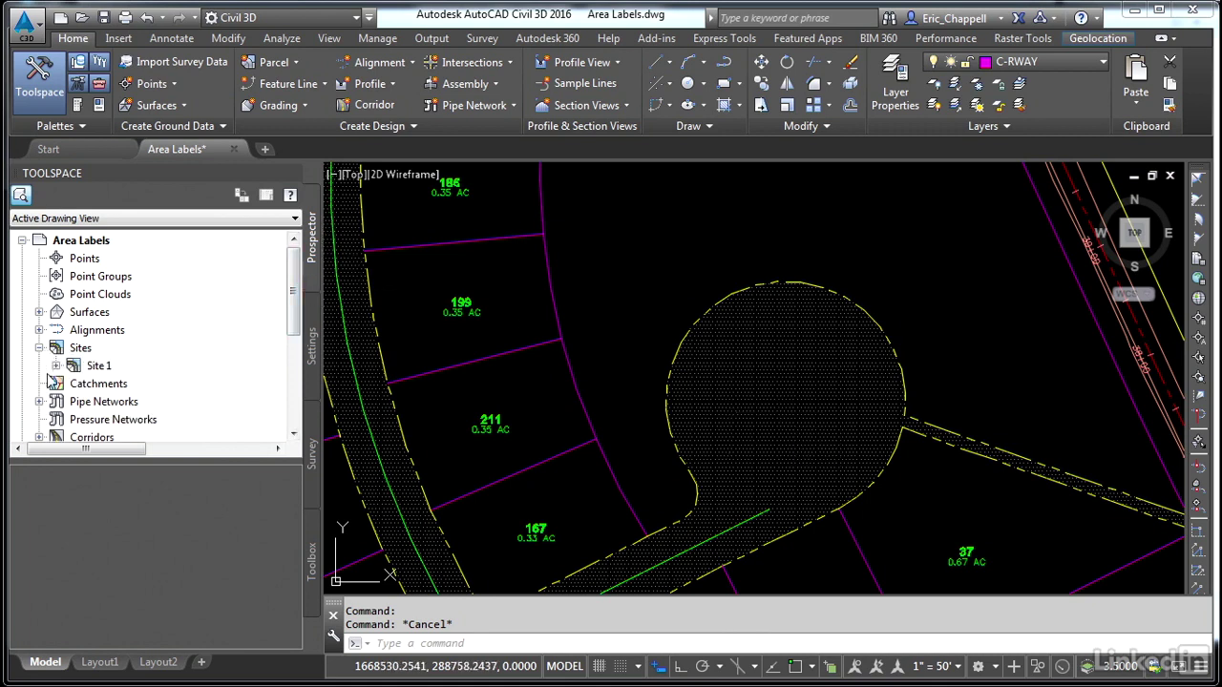
left_click(57, 365)
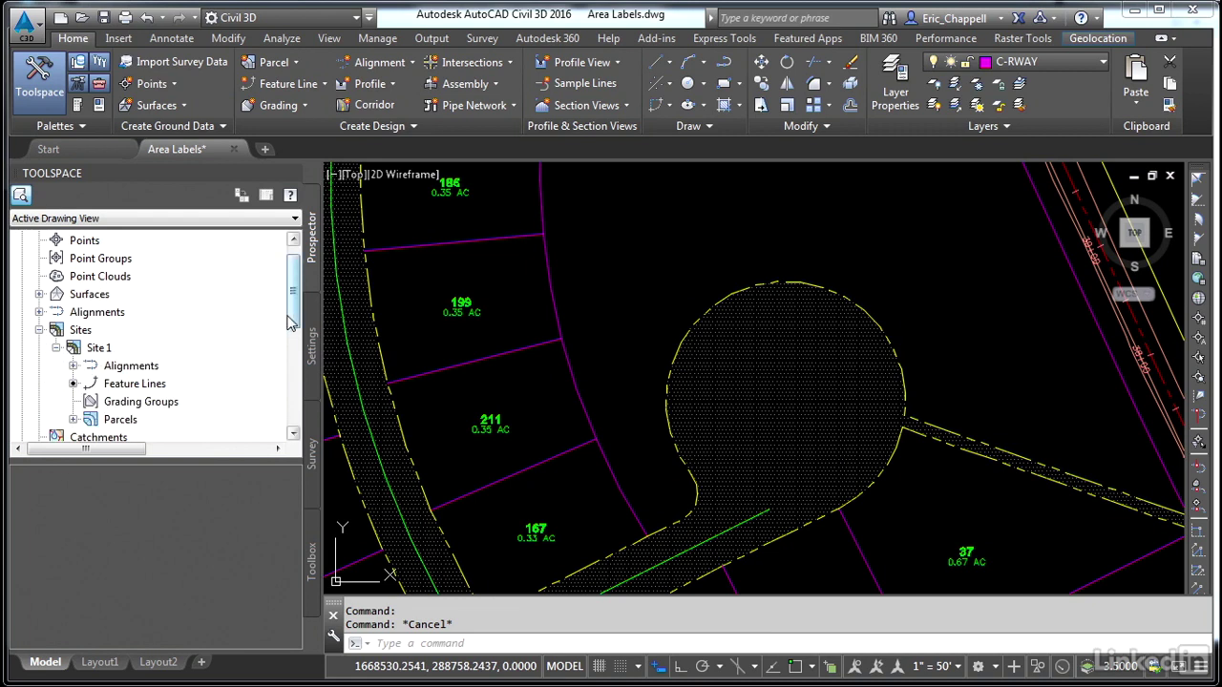
scroll(293, 315, "down", 2)
left_click(74, 366)
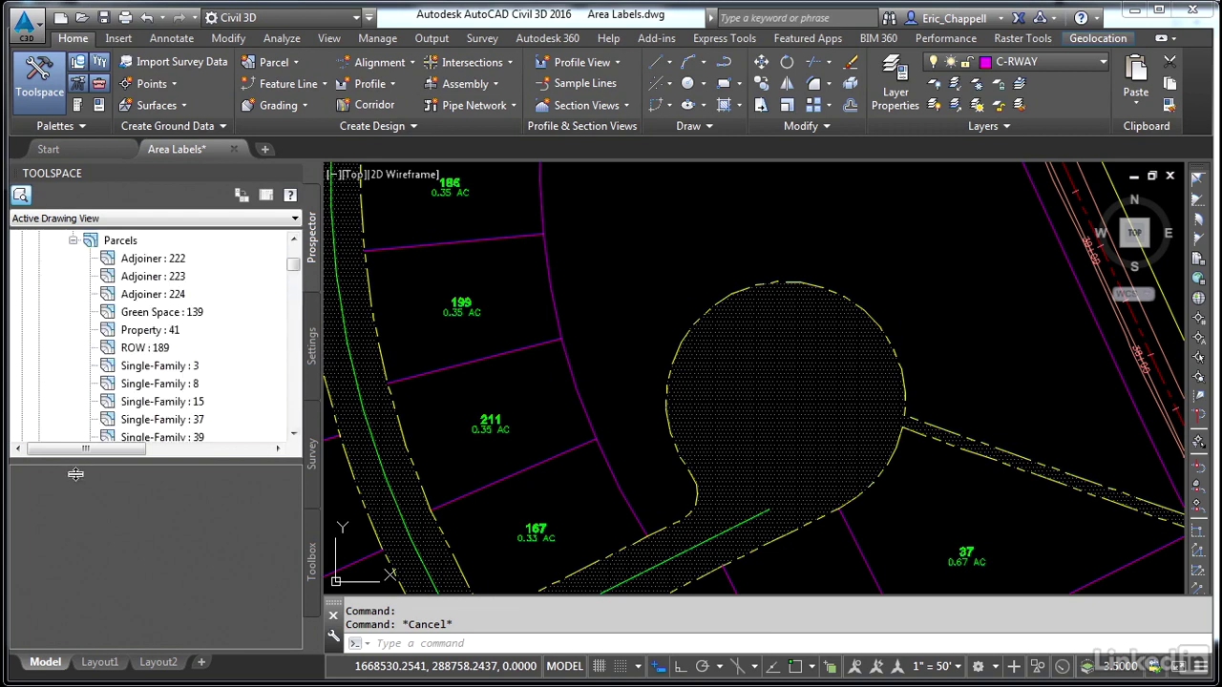
Preview parcels Adjoiner : 222 and ROW : 189 in Prospector, turning the item preview off and back on.
left_click(175, 262)
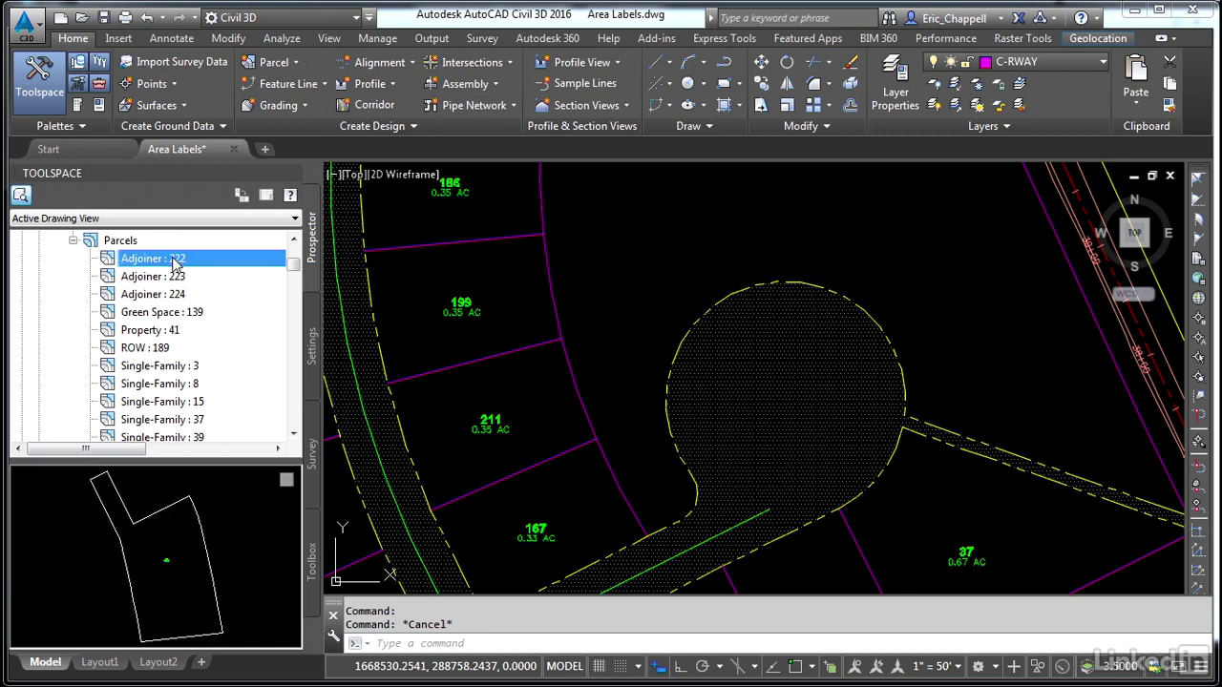
left_click(153, 351)
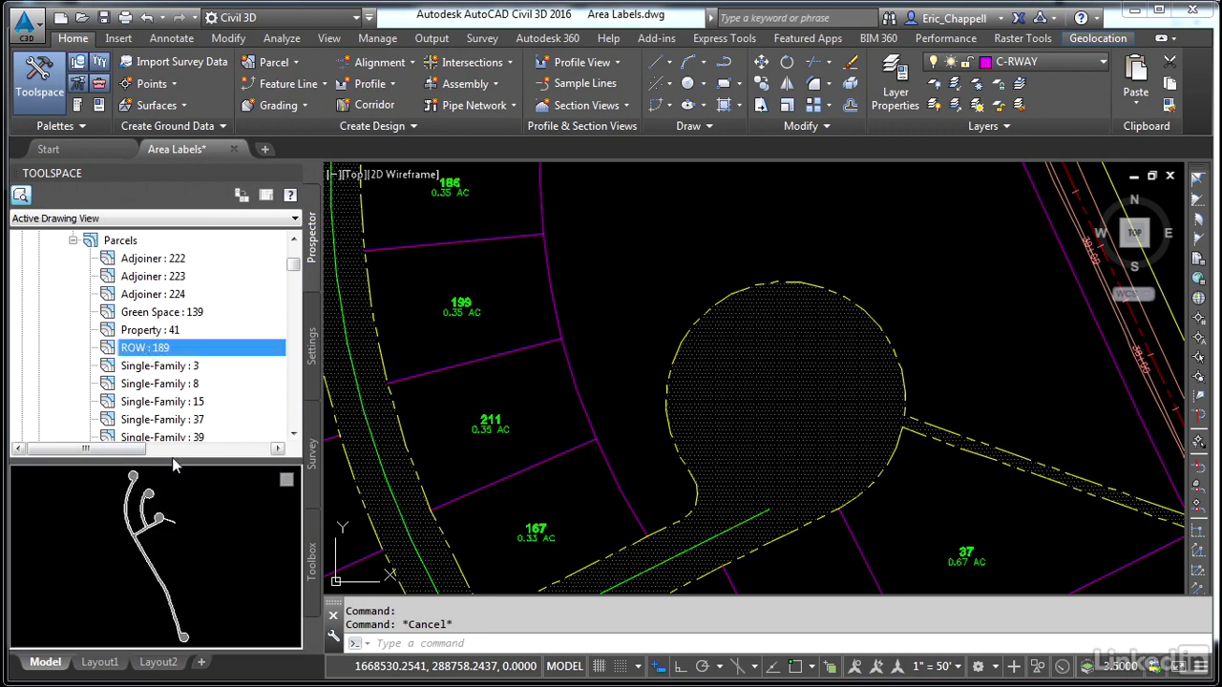
left_click(21, 196)
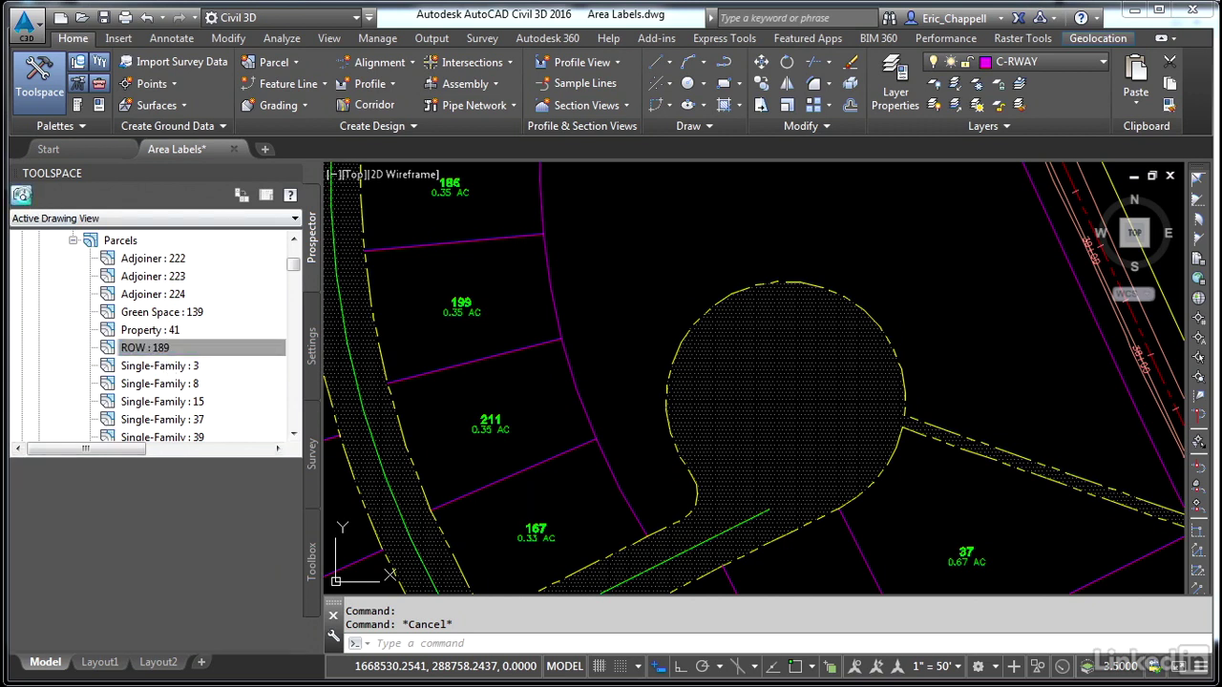
left_click(21, 196)
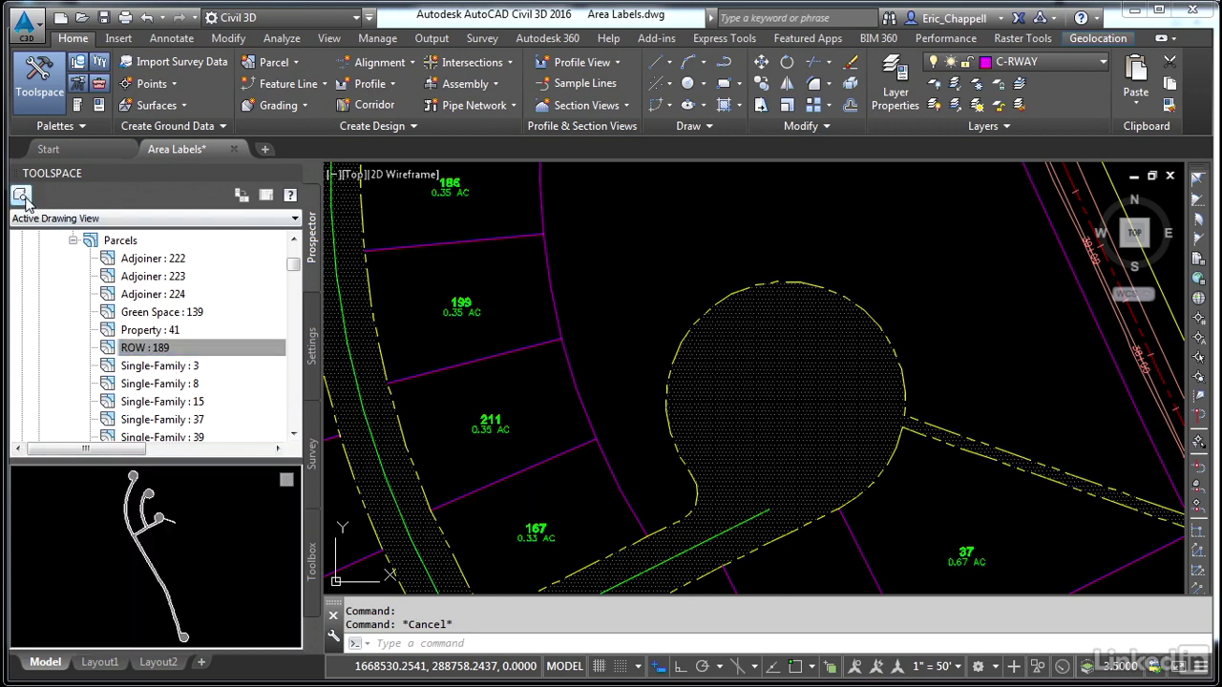
Check that previews are enabled for the Parcels collection, and preview parcels Adjoiner : 222 through ROW : 189 one by one in Prospector.
right_click(135, 246)
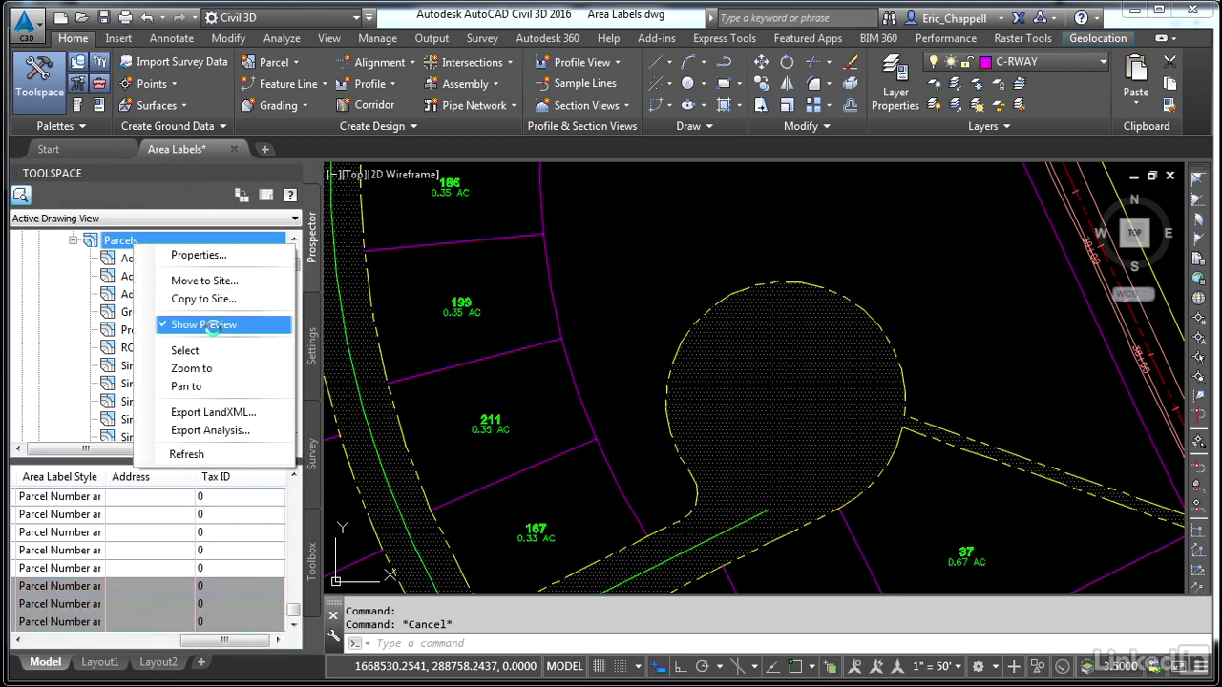
left_click(165, 195)
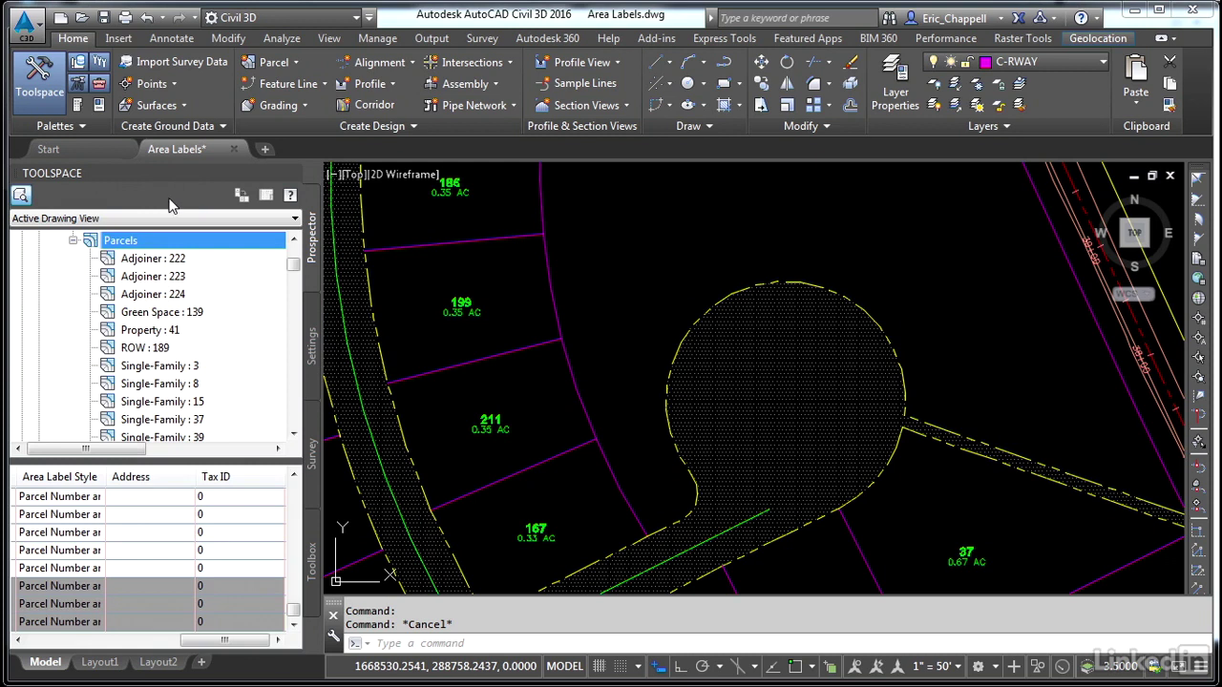
left_click(162, 260)
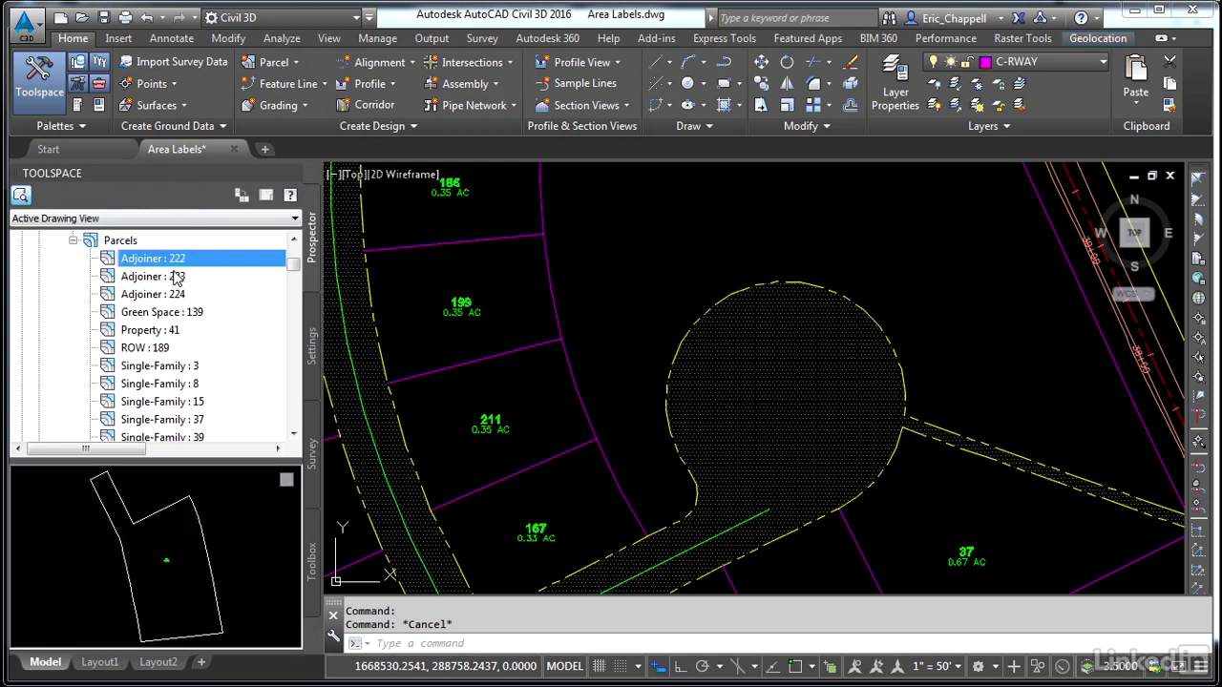
left_click(153, 279)
left_click(155, 295)
left_click(158, 315)
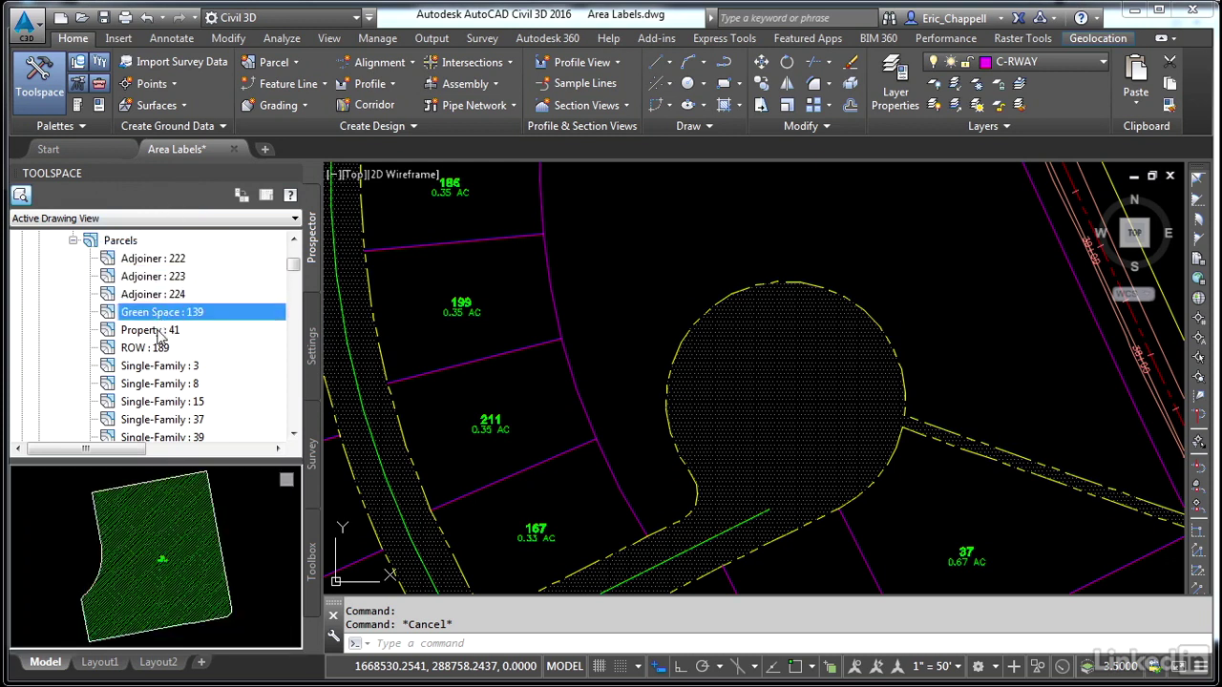
left_click(160, 331)
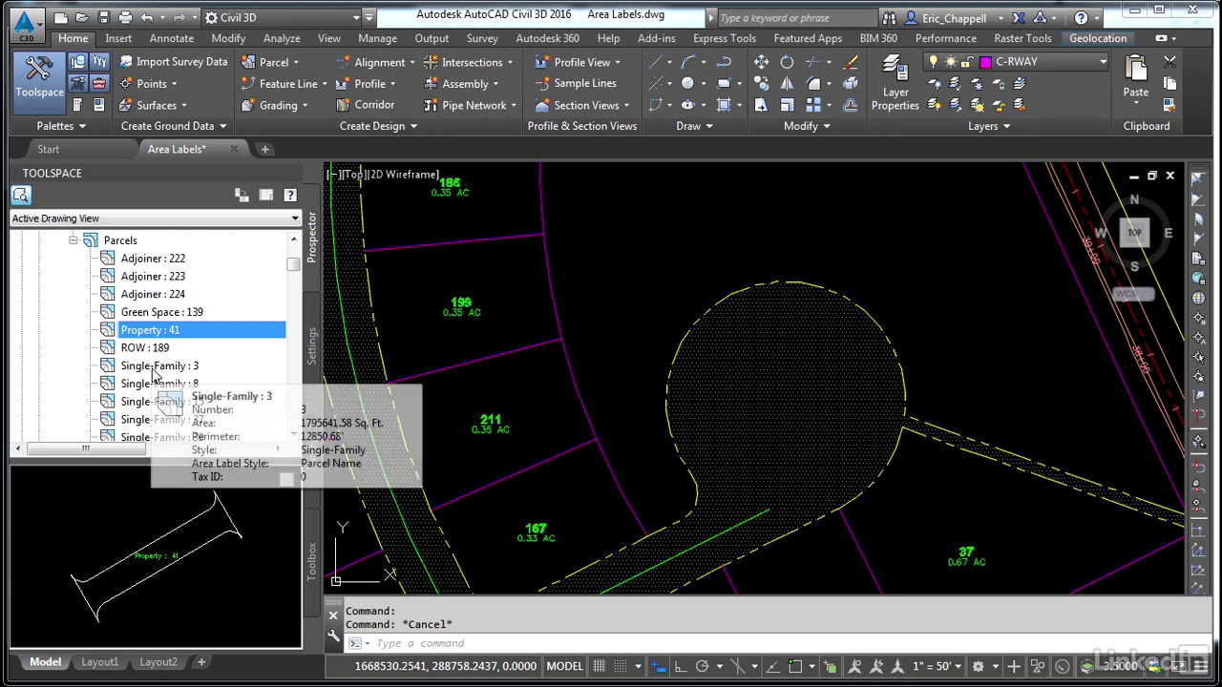
left_click(151, 349)
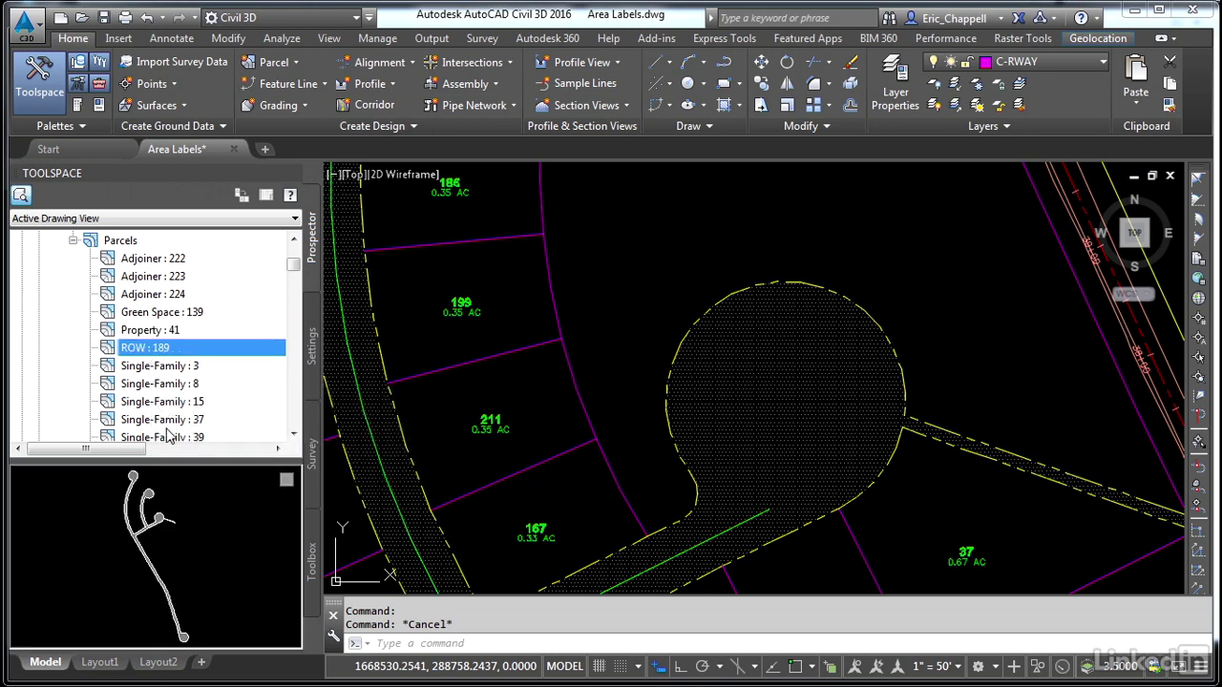
mouse_move(160, 434)
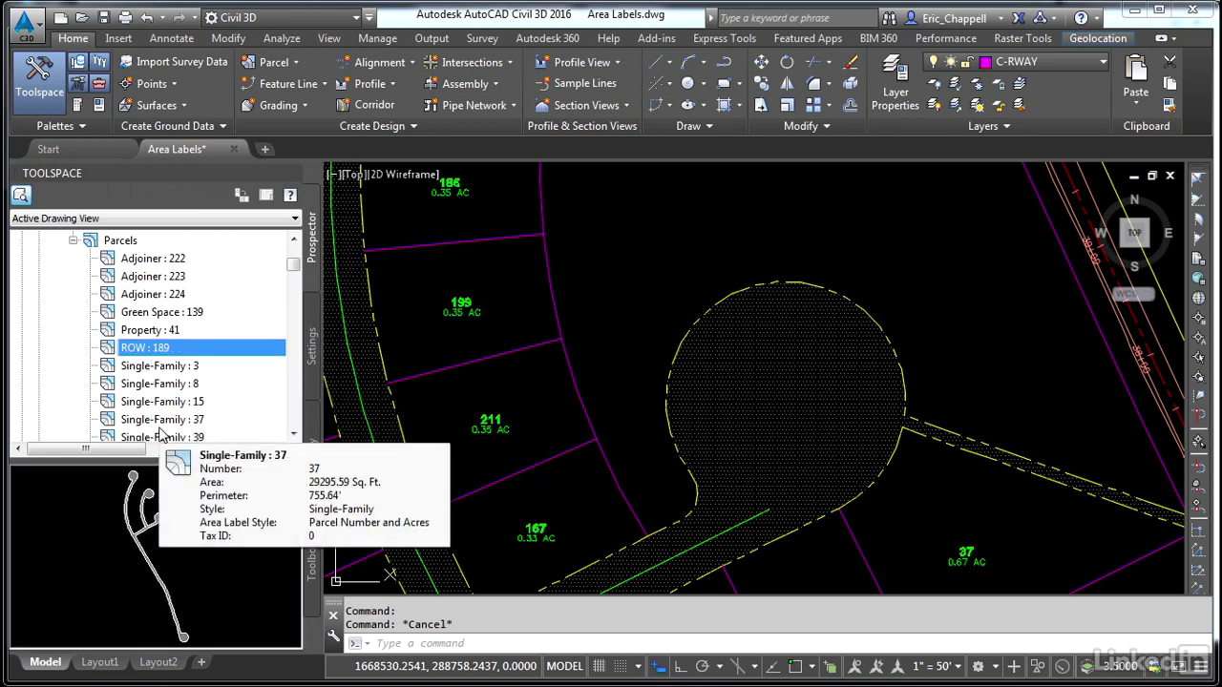
mouse_move(156, 365)
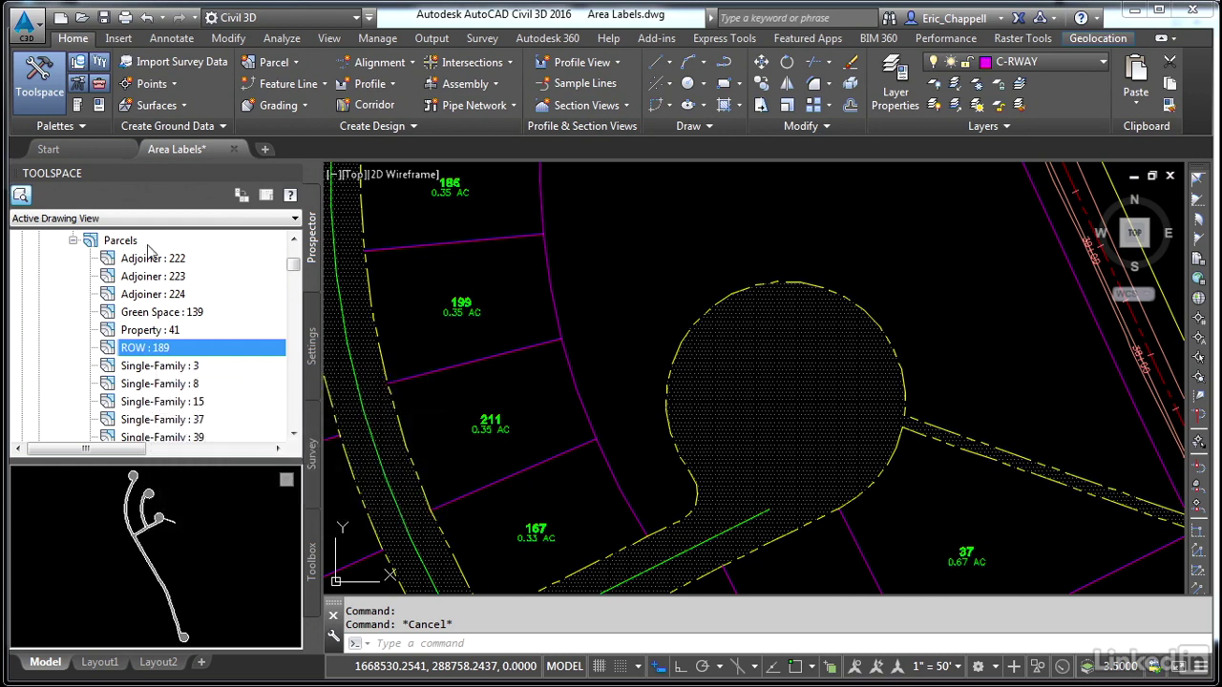
Set the area selection label style of parcel ROW : 189 to Boundary Name through its Prospector parcel properties.
right_click(161, 350)
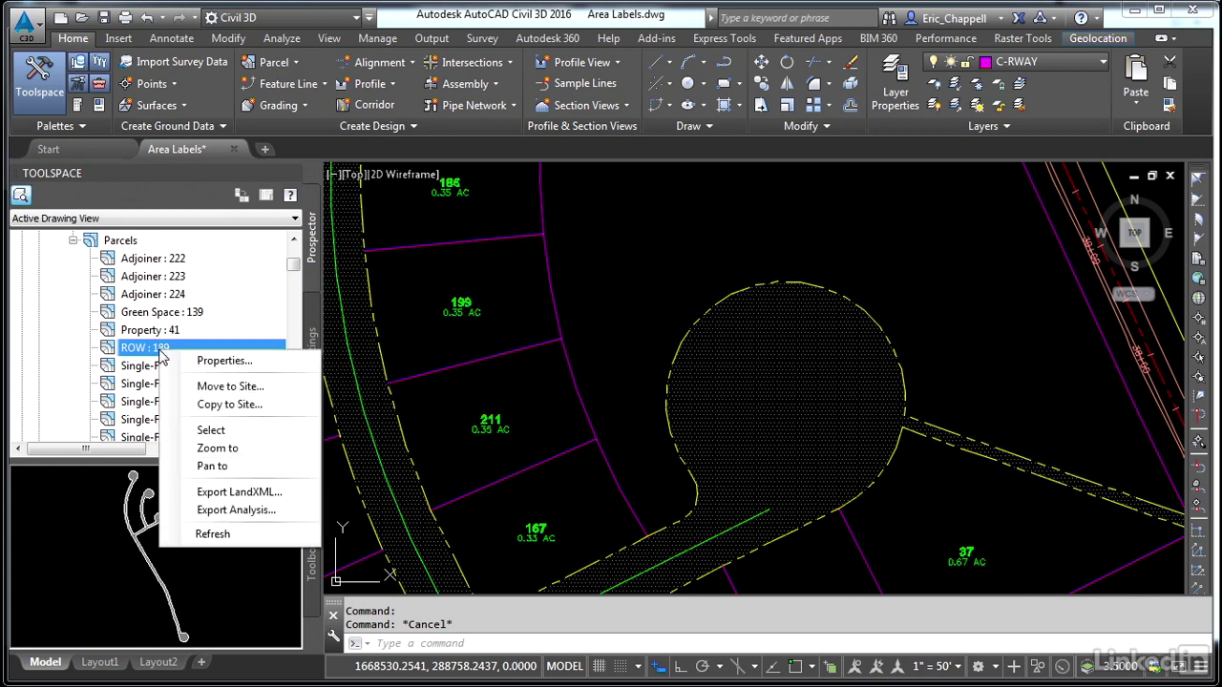
left_click(226, 360)
left_click(442, 239)
left_click(458, 276)
left_click(668, 555)
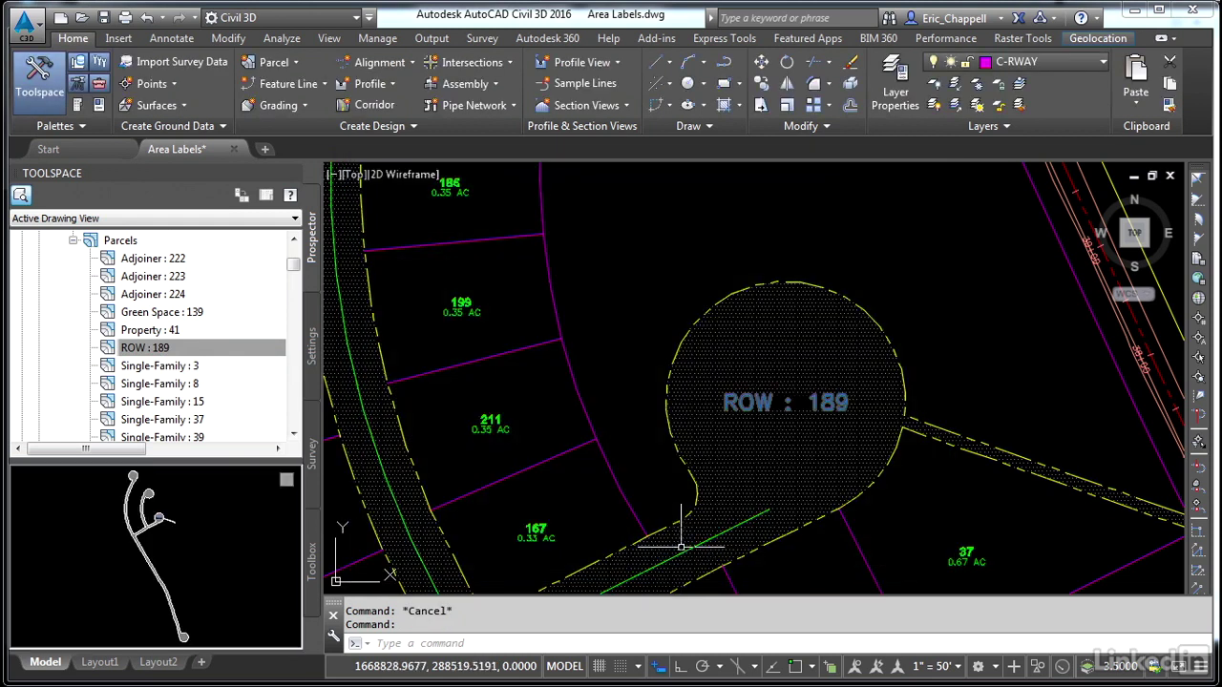
Change the area selection label style of parcel ROW : 189 back to <none>, starting from its Prospector entry.
right_click(218, 349)
left_click(260, 363)
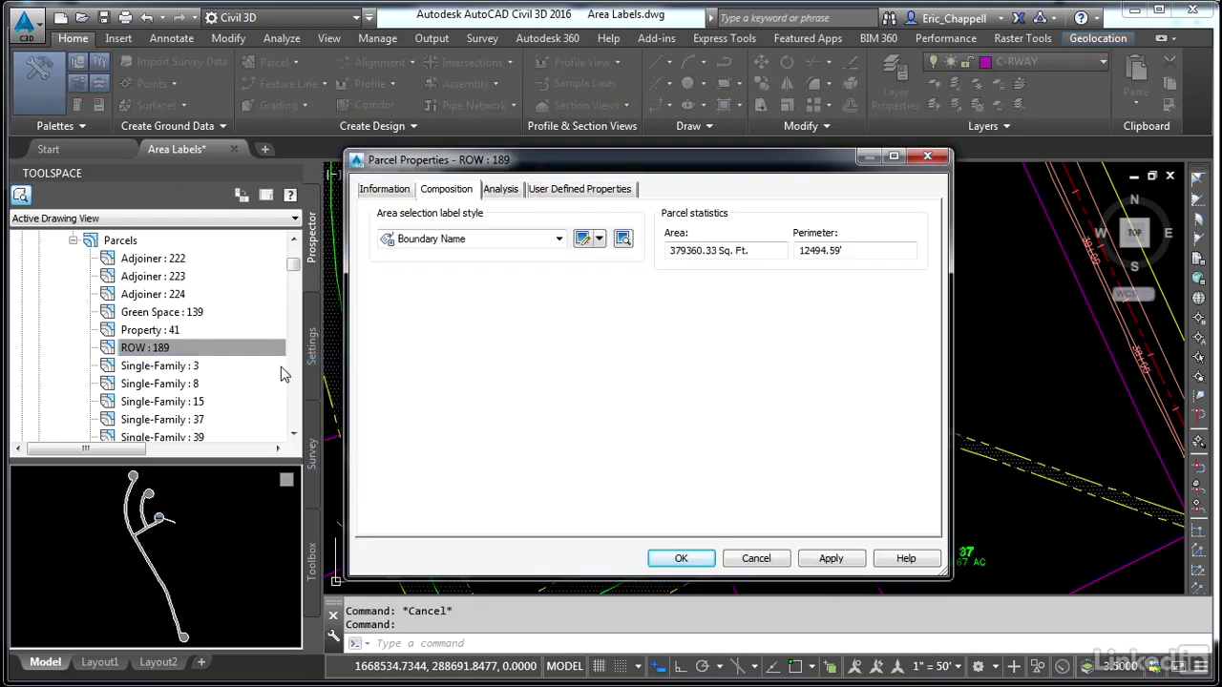
left_click(424, 238)
left_click(429, 259)
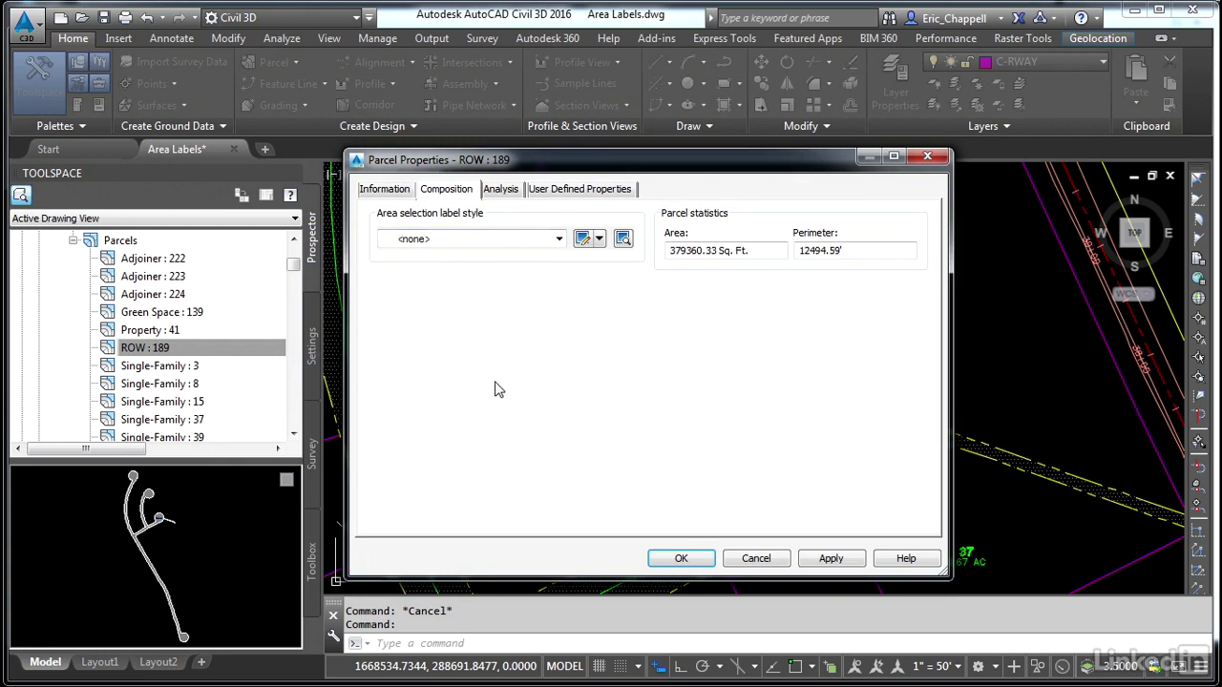
left_click(683, 559)
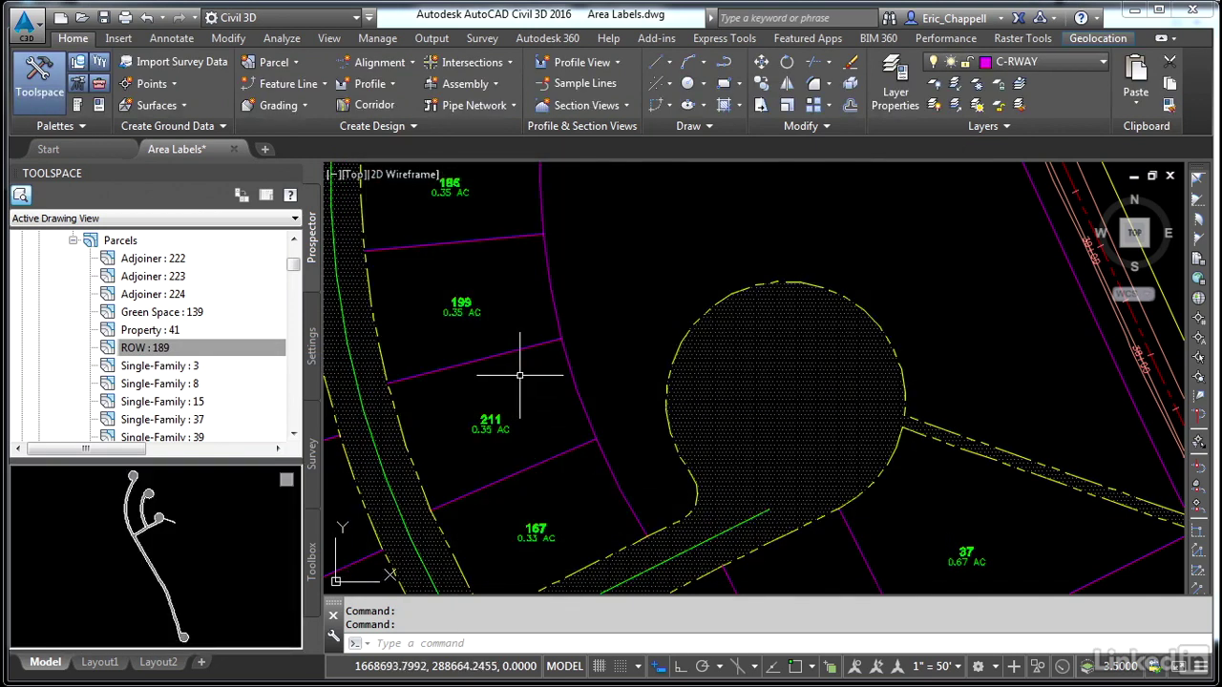
Set the area selection label style of the hatched Green Space : 139 parcel at the site's south end to Green Space.
scroll(522, 358, "down", 4)
key("Escape")
middle_click_drag(586, 466, 586, 249)
scroll(581, 382, "down", 3)
mouse_move(573, 372)
middle_mouse_down()
mouse_move(477, 273)
mouse_move(470, 280)
middle_mouse_up()
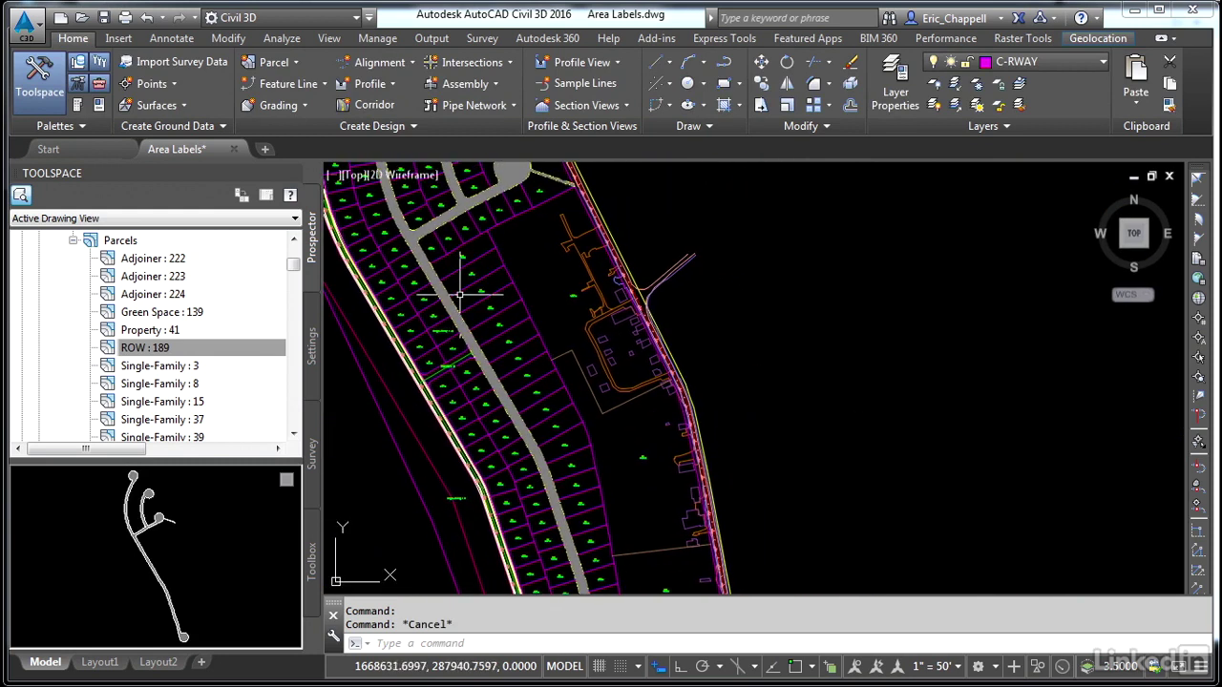
scroll(571, 471, "down", 3)
mouse_move(574, 485)
middle_mouse_down()
mouse_move(595, 410)
mouse_move(597, 298)
mouse_move(592, 453)
middle_mouse_up()
scroll(652, 475, "up", 6)
scroll(625, 384, "up", 4)
key("Escape")
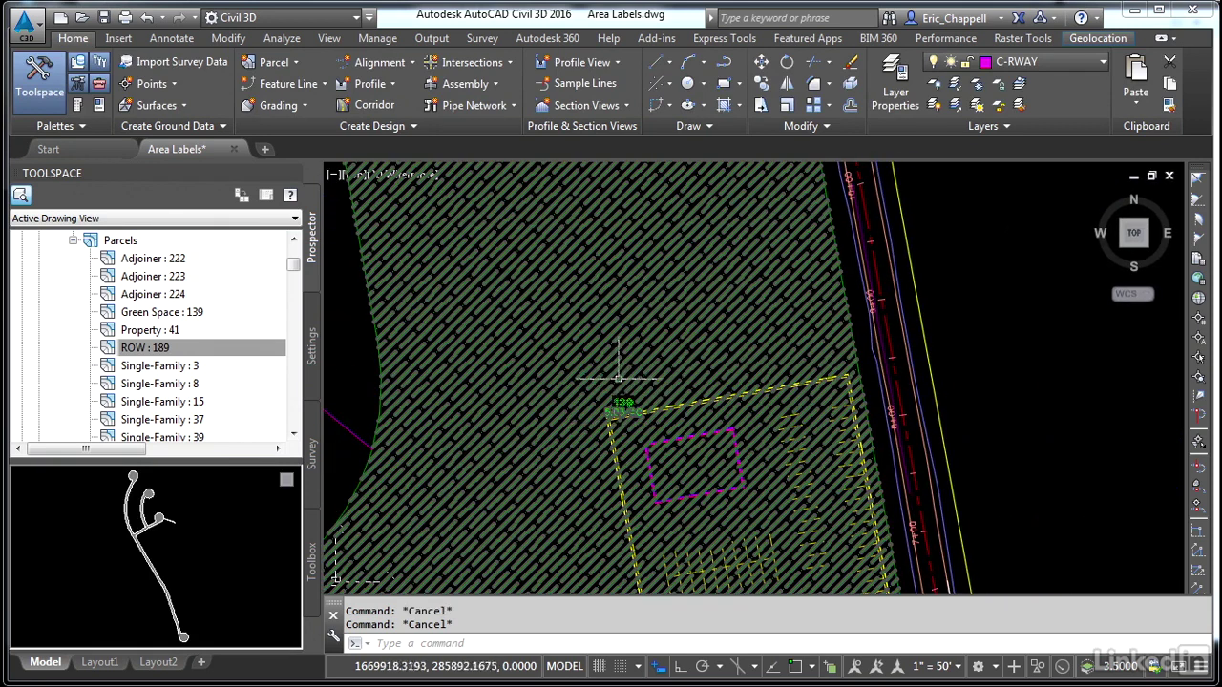
left_click(623, 405)
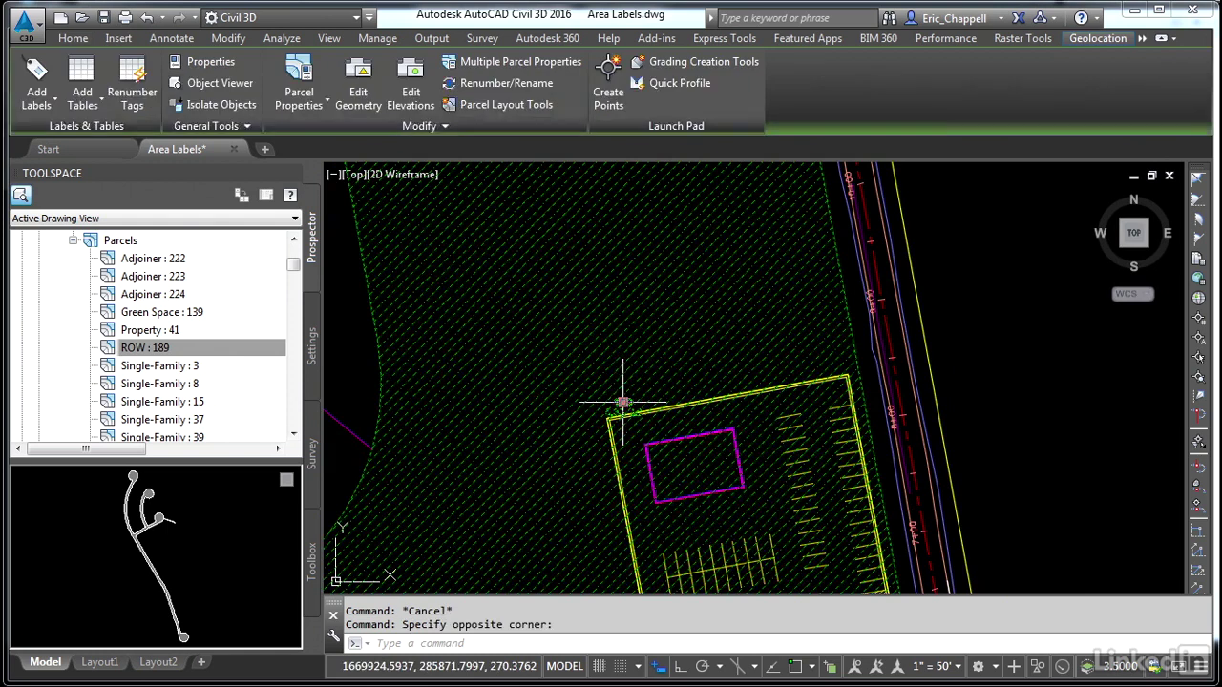
right_click(623, 403)
left_click(756, 622)
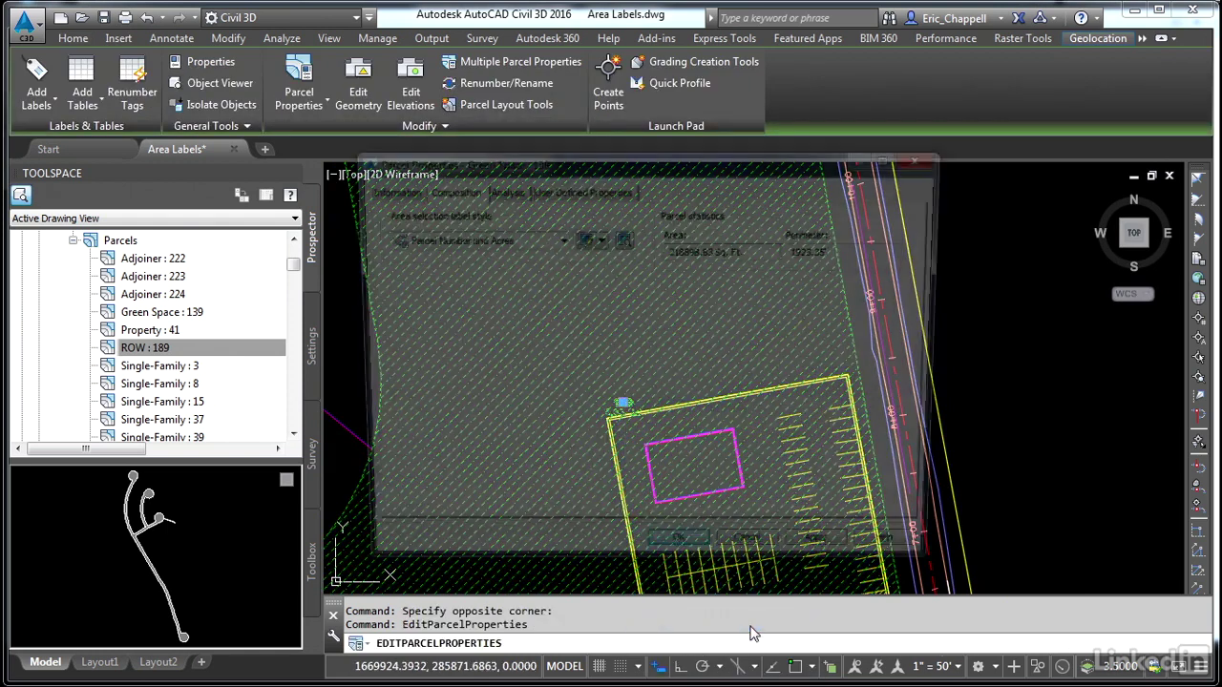
left_click(466, 241)
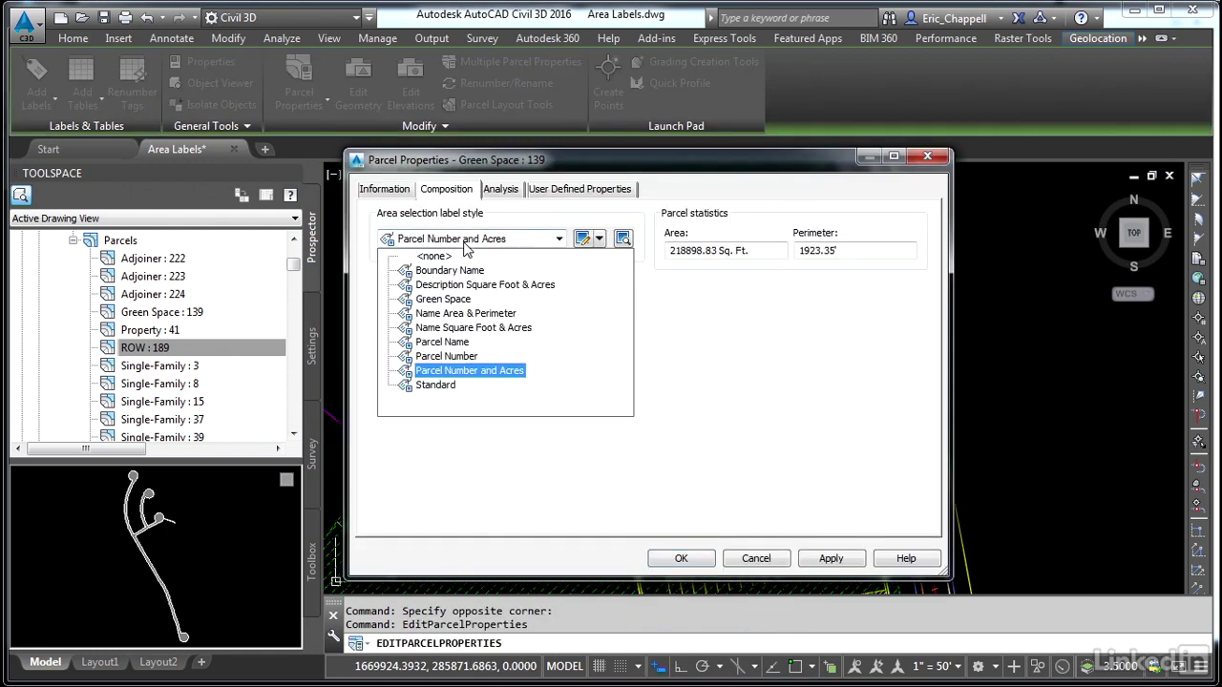
left_click(459, 299)
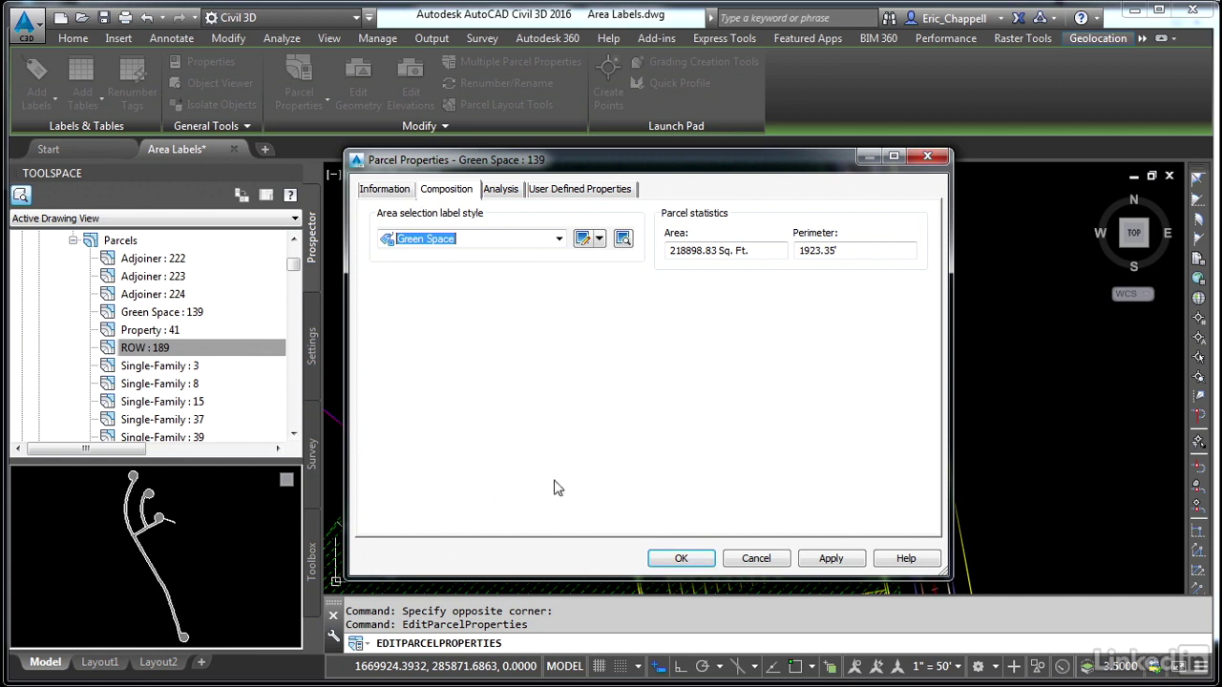
left_click(678, 558)
key("Escape")
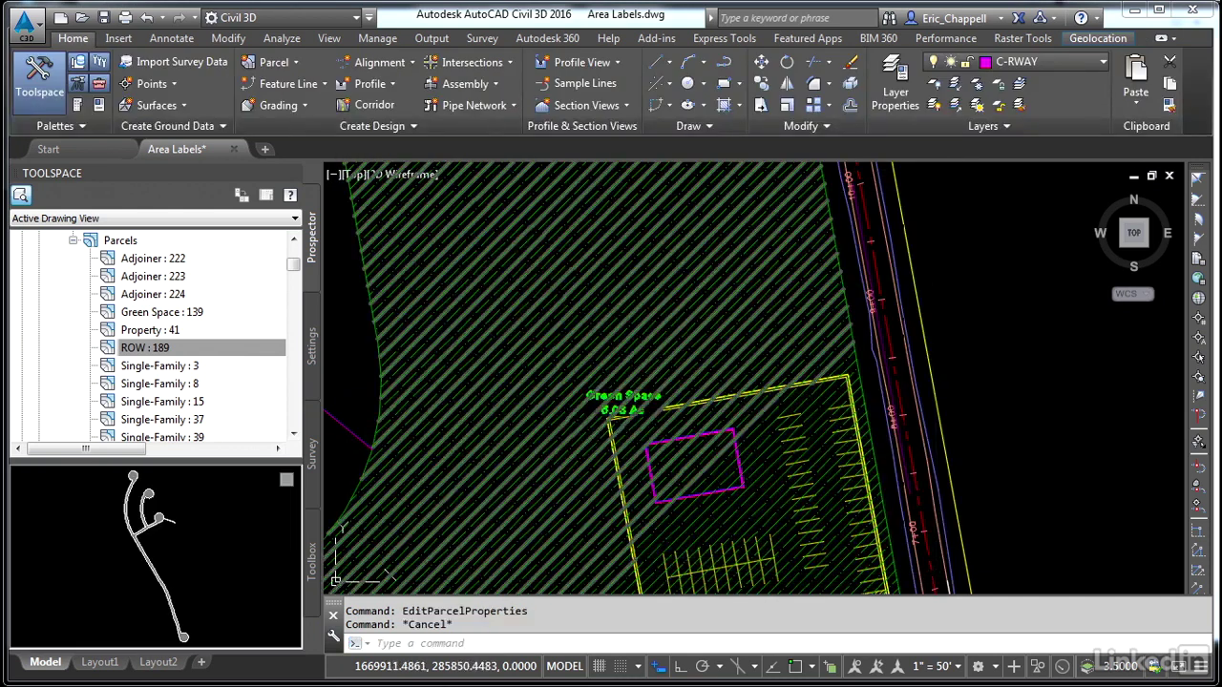
scroll(607, 422, "up", 2)
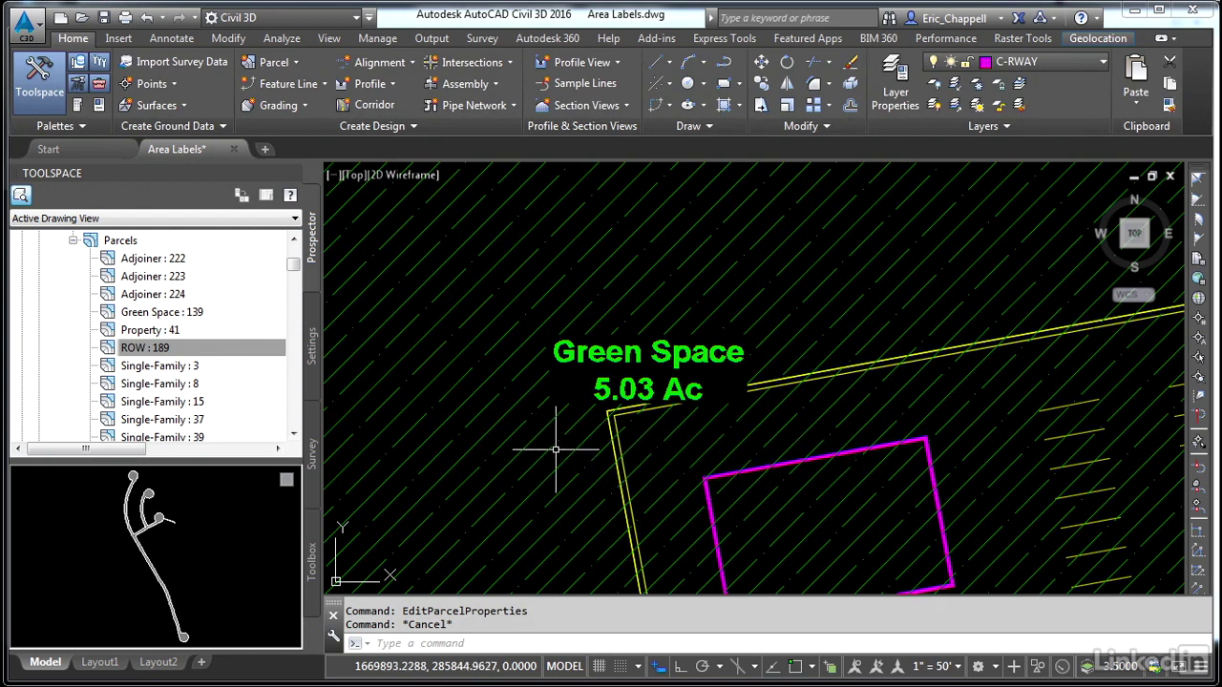
Try to edit the parcel properties of the three large adjoiner parcels together by selecting their area labels.
scroll(557, 487, "down", 5)
scroll(589, 463, "down", 3)
middle_click_drag(597, 394, 620, 449)
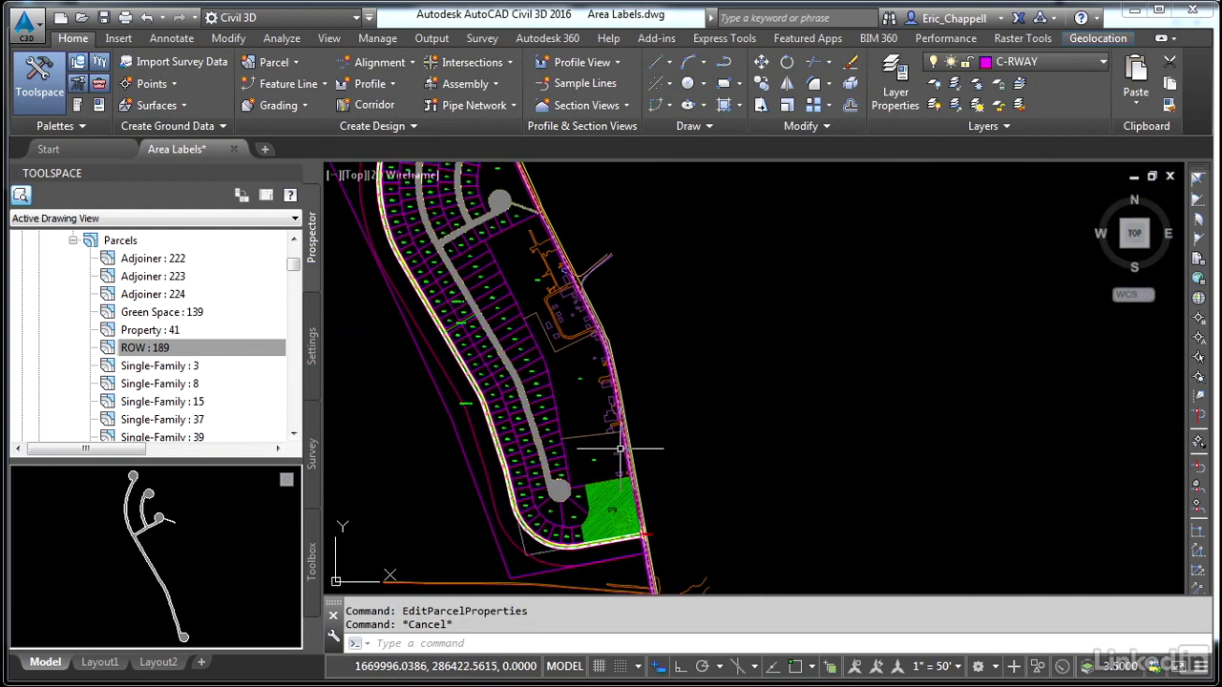
left_click(537, 277)
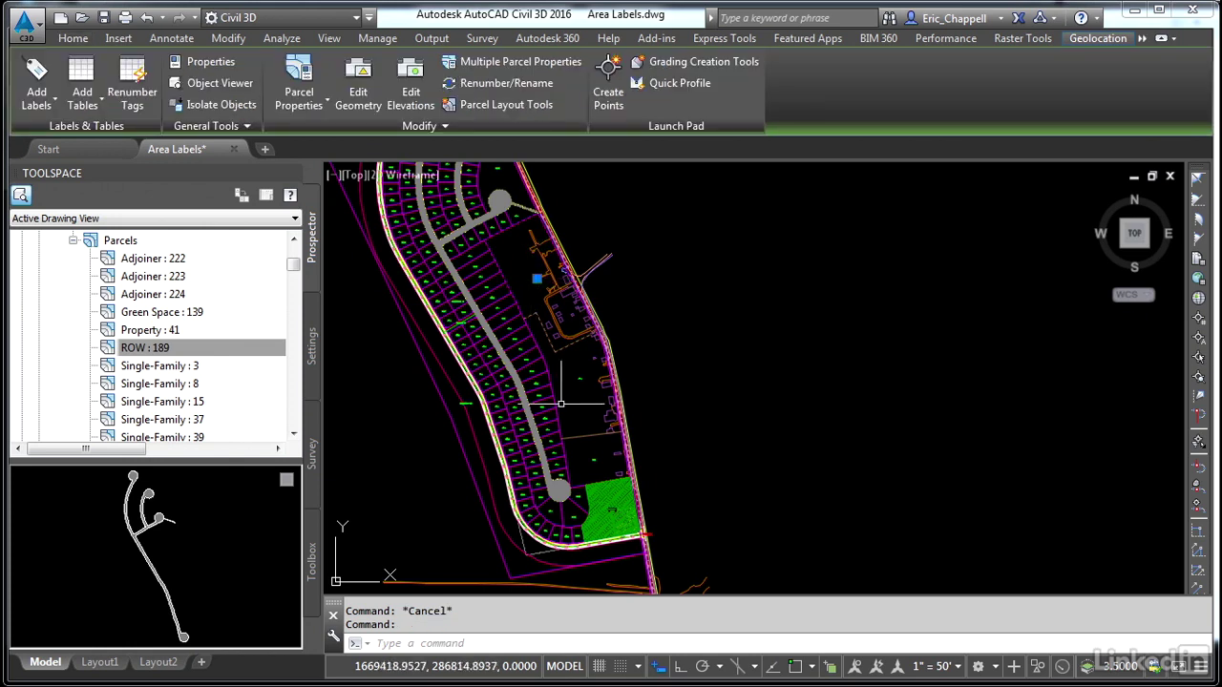
left_click(579, 378)
left_click(593, 459)
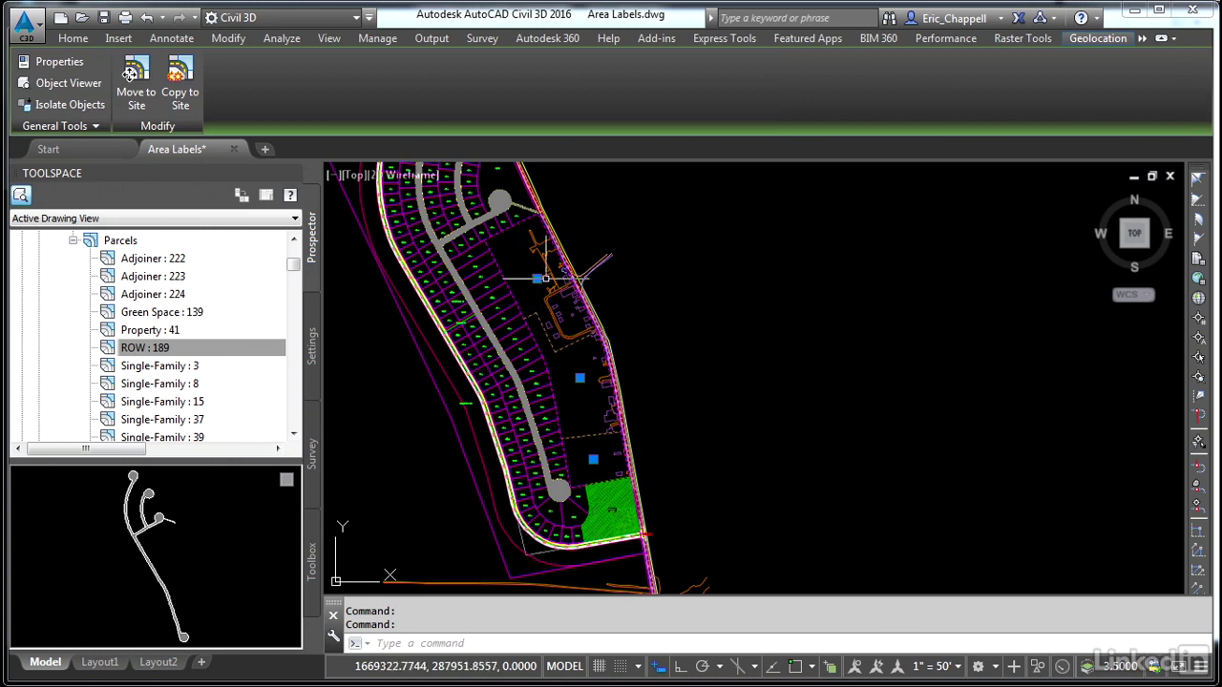
right_click(703, 252)
left_click(768, 469)
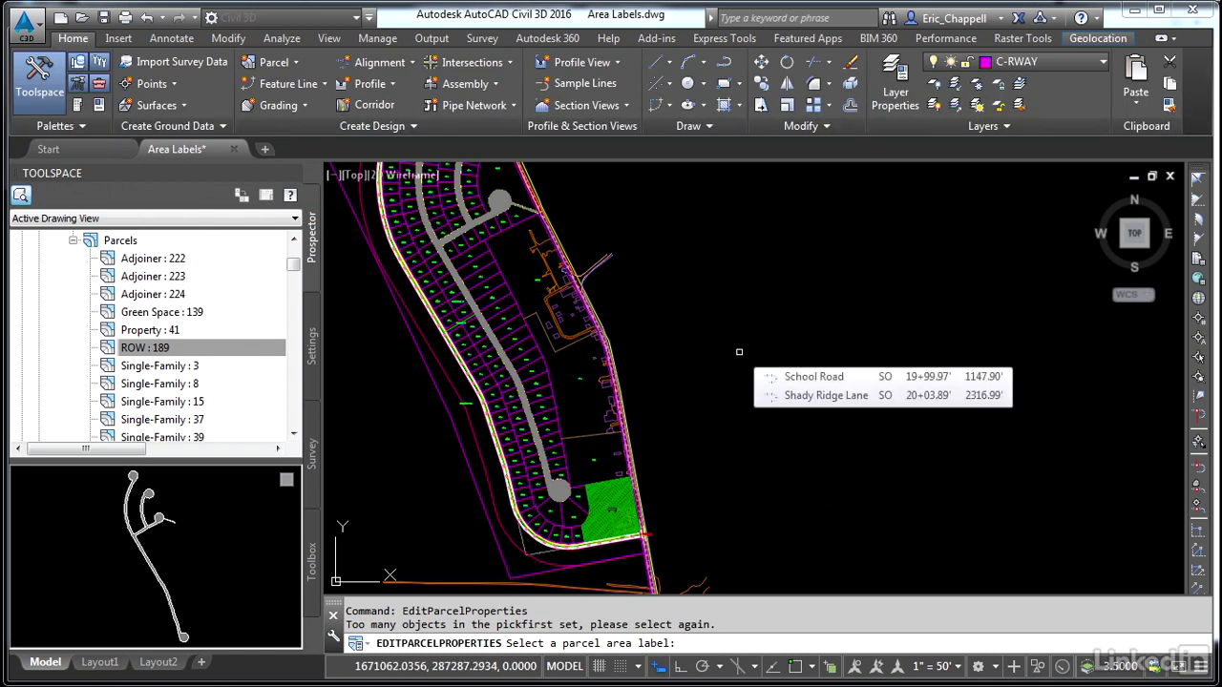
key("Escape")
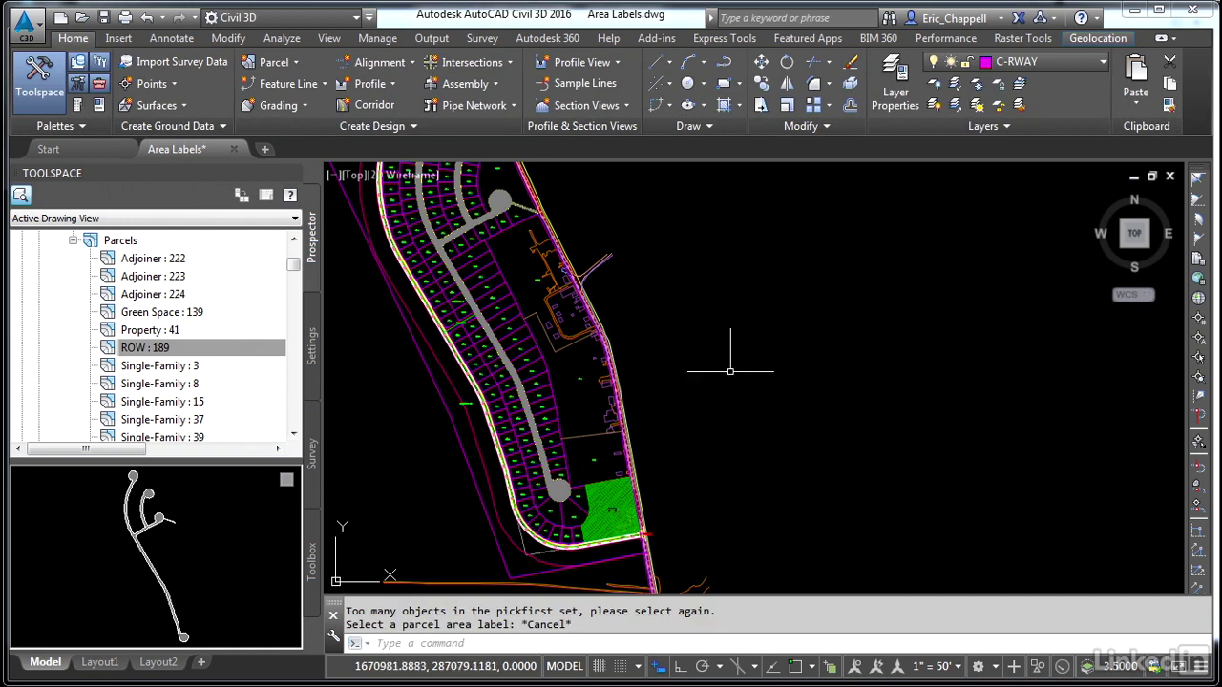
Turn off the item preview and list the Parcels collection in Prospector's item view.
left_click(21, 195)
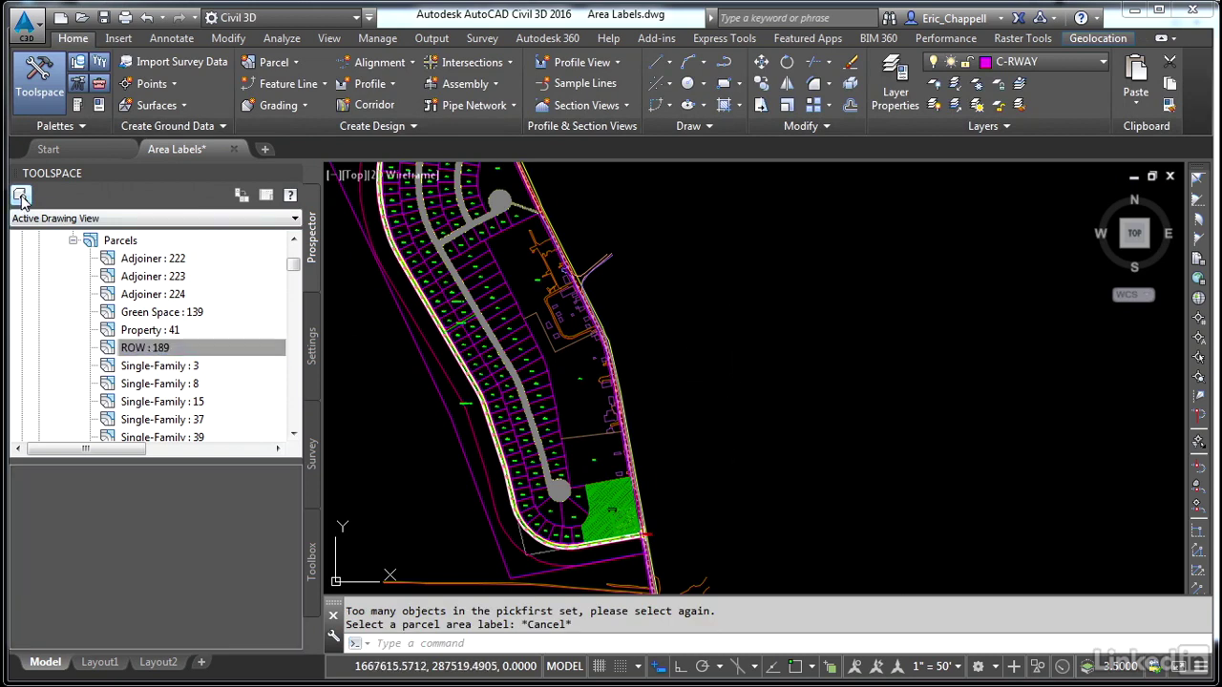
left_click(122, 240)
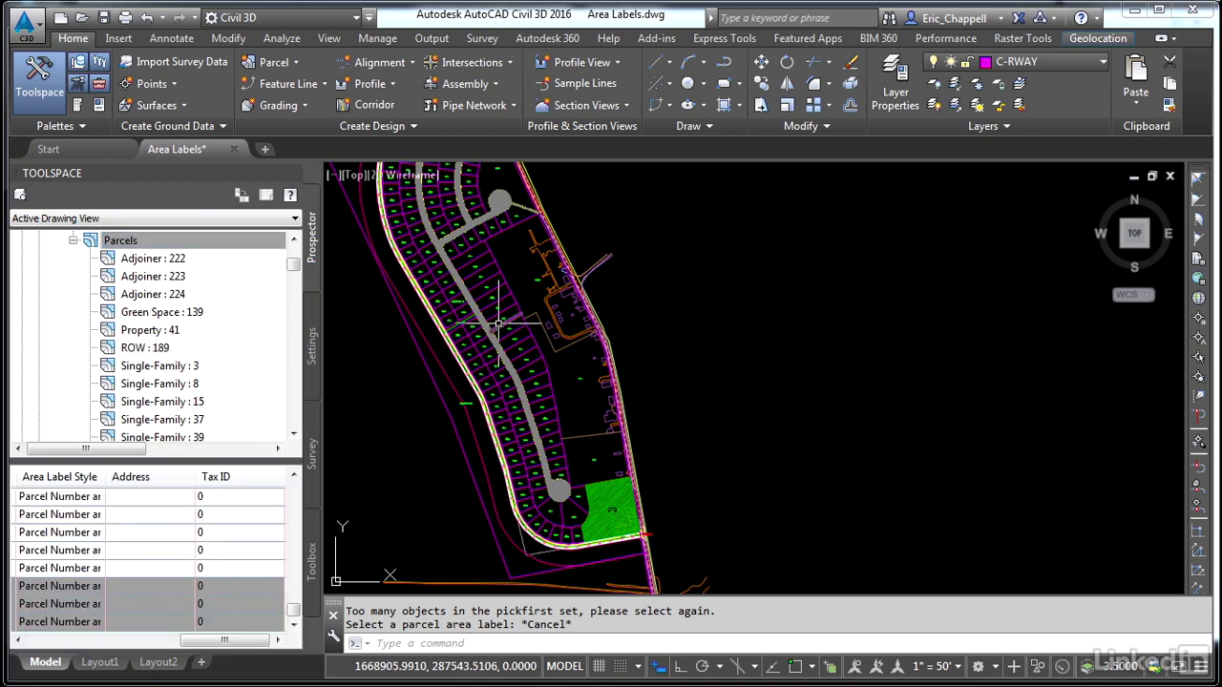
Examine the area labels of the adjoiner parcels in the drawing to identify their parcel numbers.
scroll(530, 305, "up", 4)
scroll(527, 285, "up", 3)
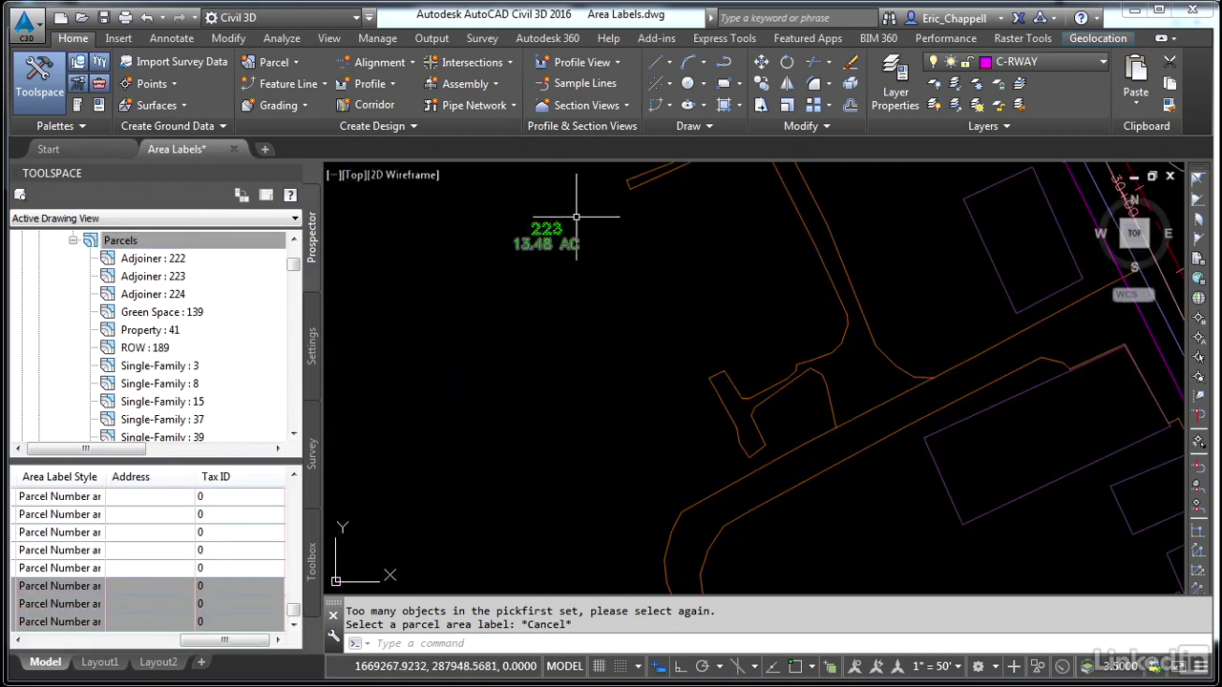
scroll(490, 322, "down", 4)
middle_click_drag(528, 512, 513, 201)
middle_click_drag(748, 535, 633, 182)
scroll(634, 298, "up", 6)
scroll(644, 306, "down", 4)
middle_click_drag(645, 277, 659, 404)
scroll(660, 404, "up", 4)
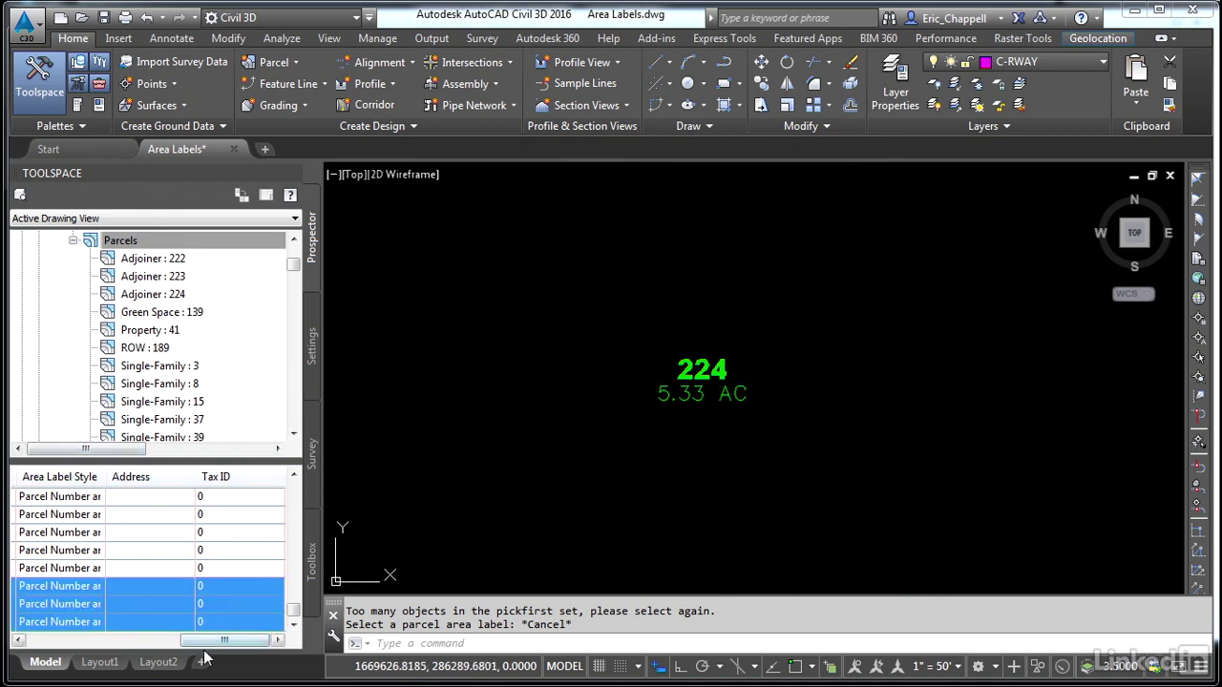
Sort the Prospector parcel list by number in ascending order and select Adjoiner : 222 through Adjoiner : 224 together.
left_click_drag(202, 647, 56, 642)
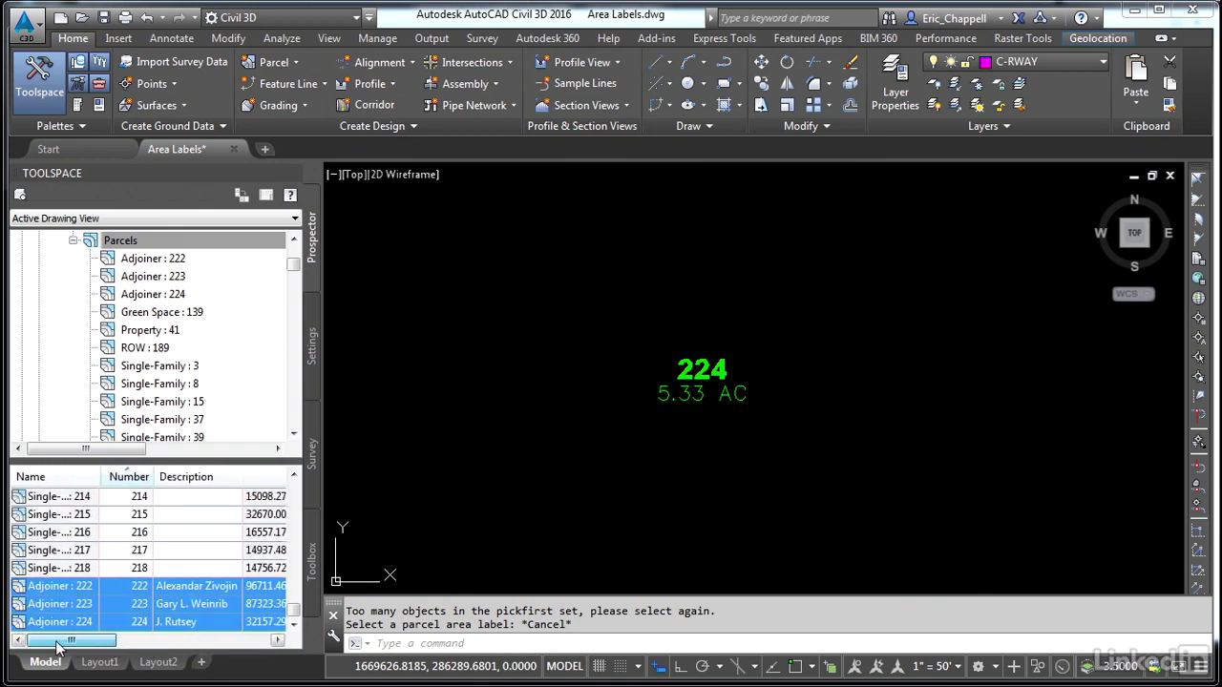
left_click(131, 476)
left_click(130, 476)
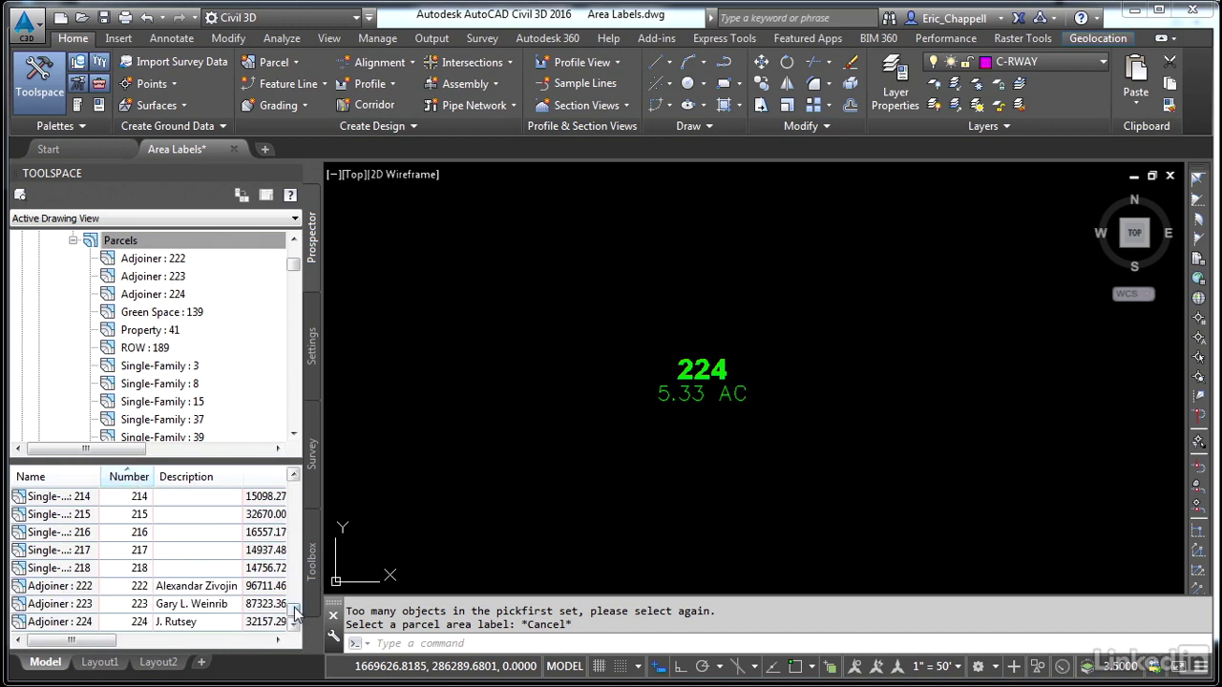
left_click(135, 588)
left_click(136, 603)
left_click(136, 622)
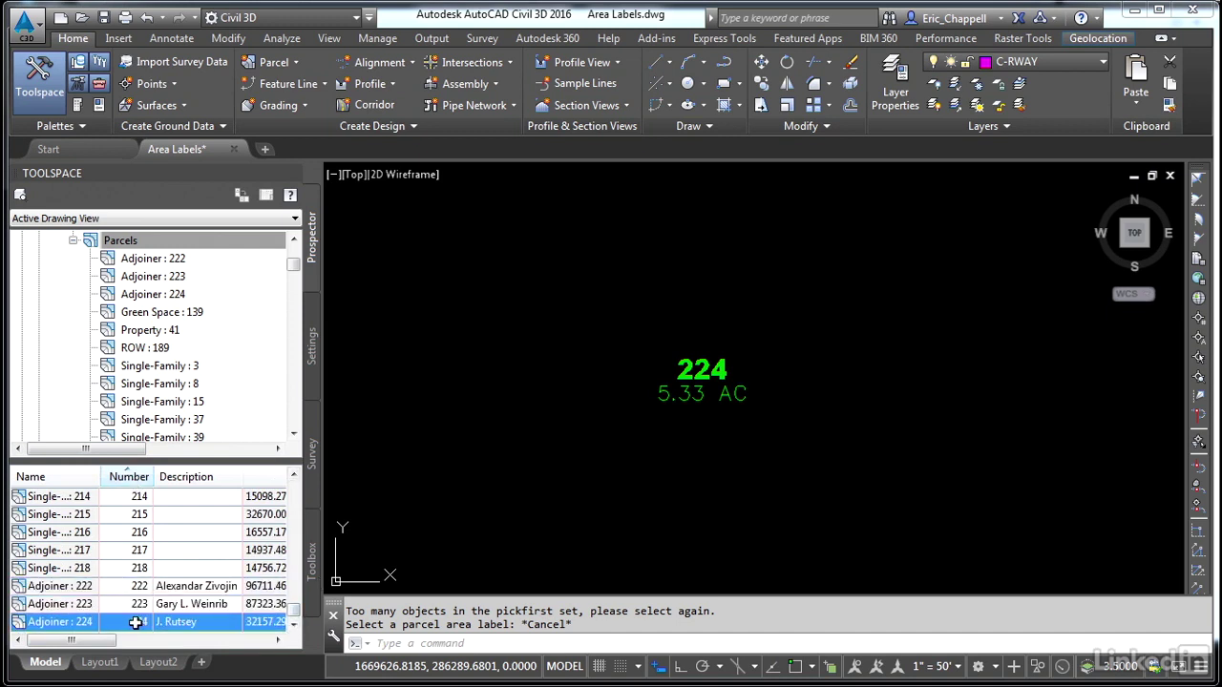
left_click(64, 588)
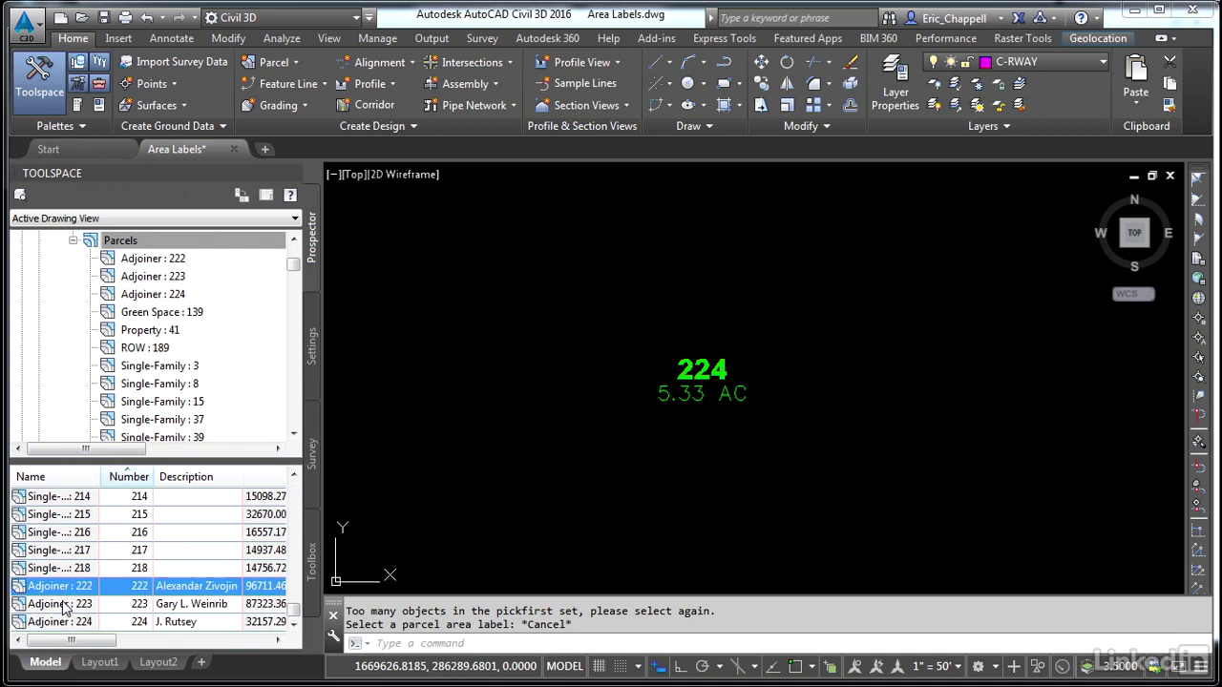
left_click(76, 621, "shift")
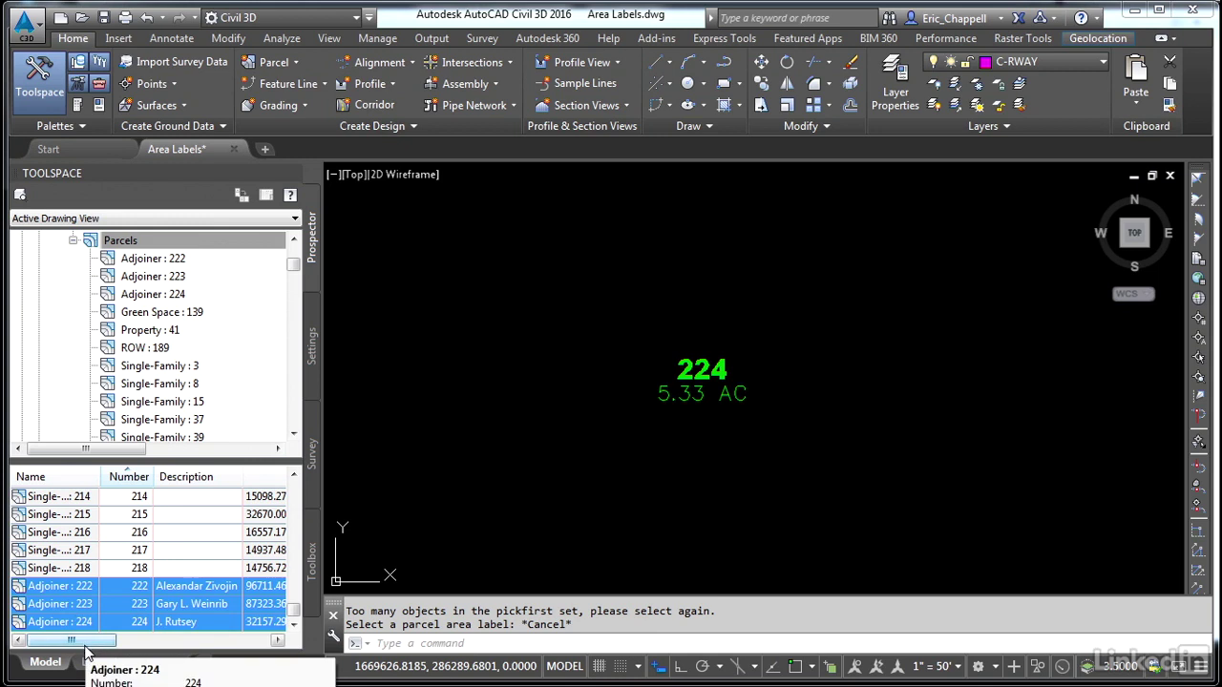
Set the area label style of the three selected adjoiner parcels together to Description Square Foot & Acres.
left_click_drag(83, 651, 211, 656)
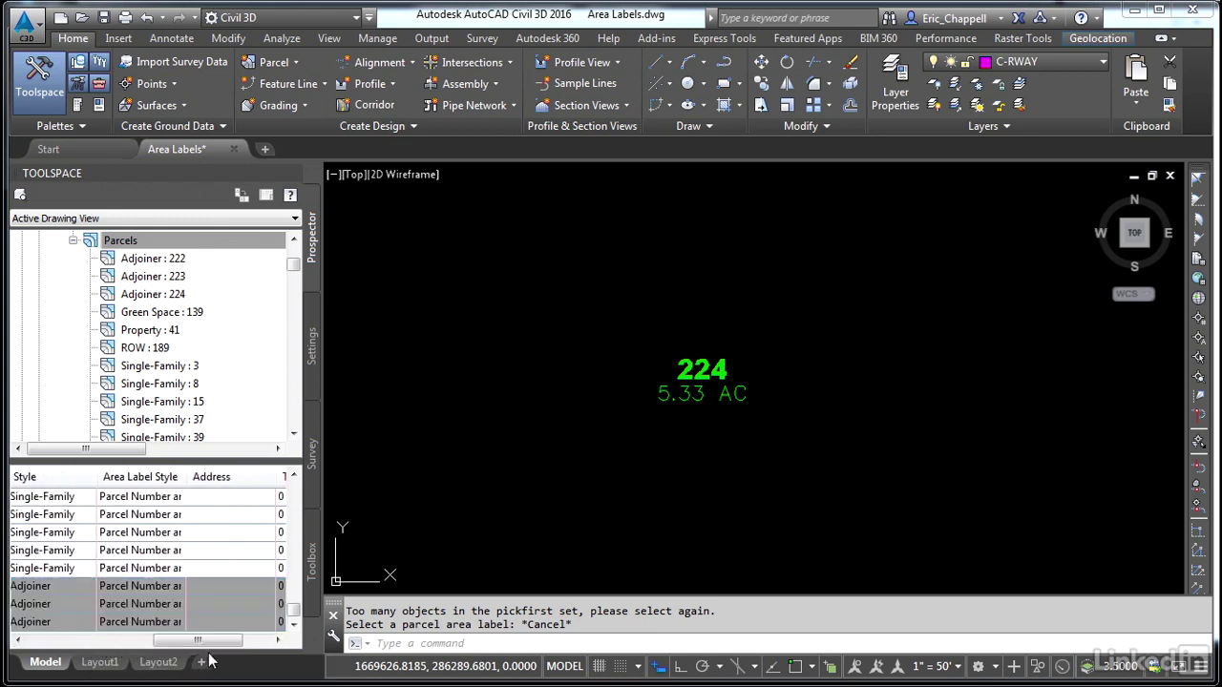
left_click_drag(186, 477, 256, 476)
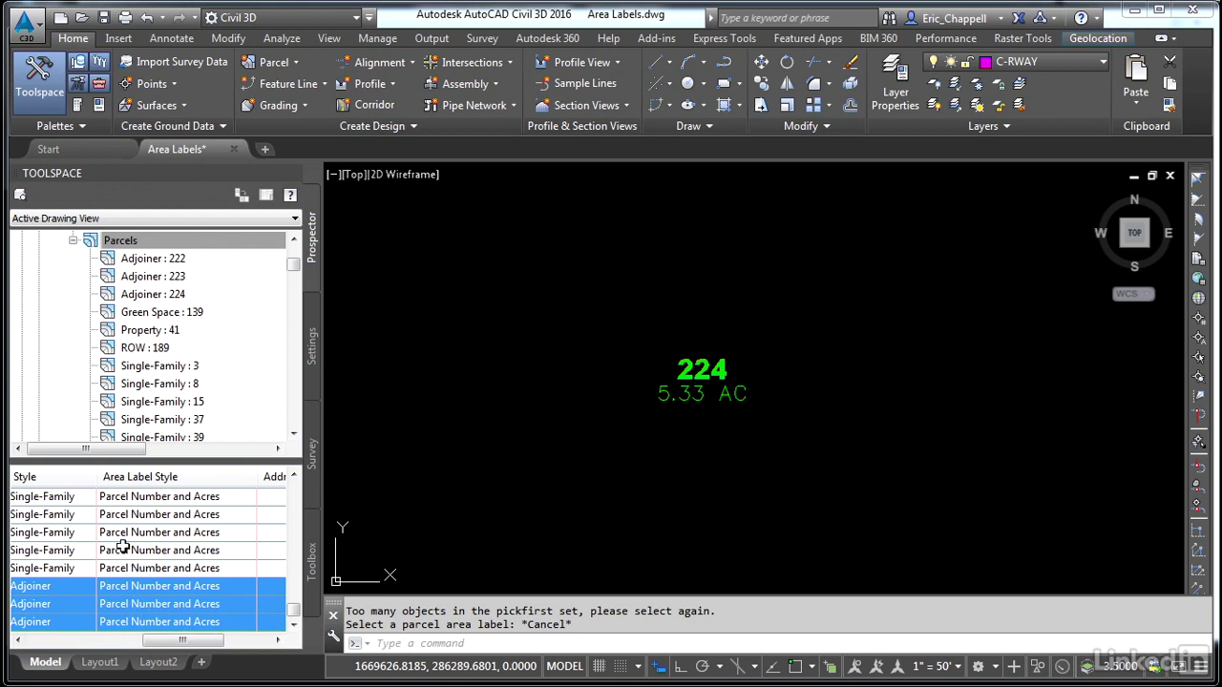
right_click(141, 482)
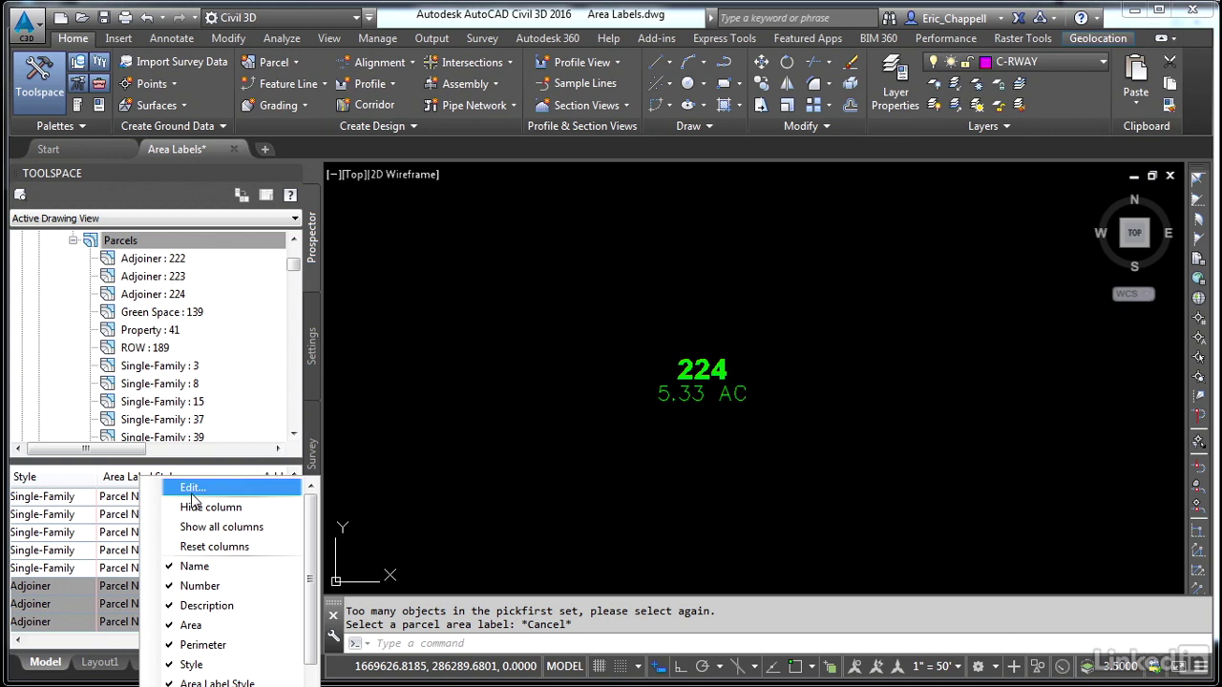
left_click(193, 489)
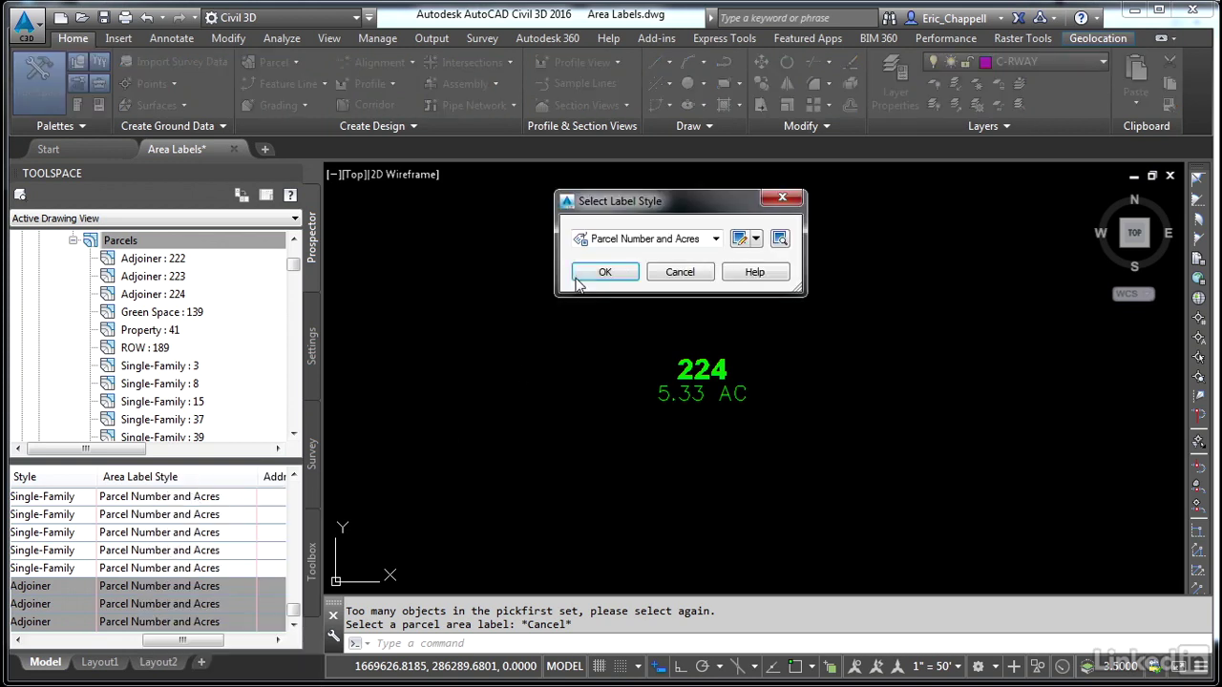
left_click(628, 241)
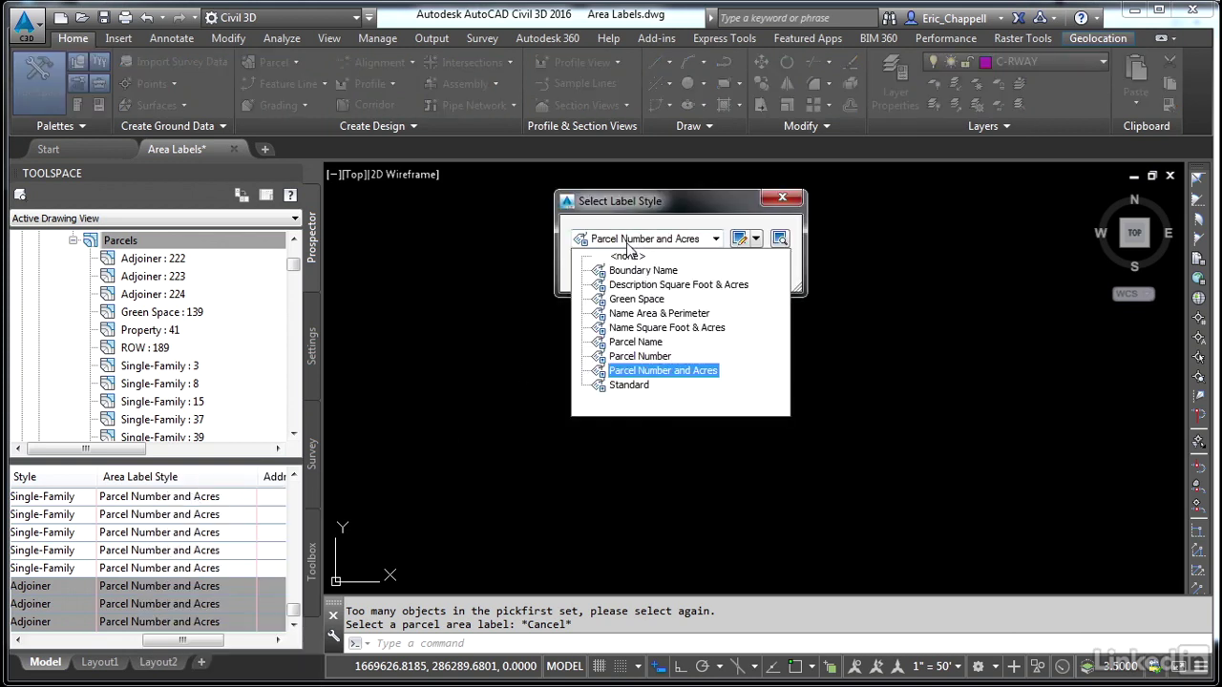
left_click(679, 285)
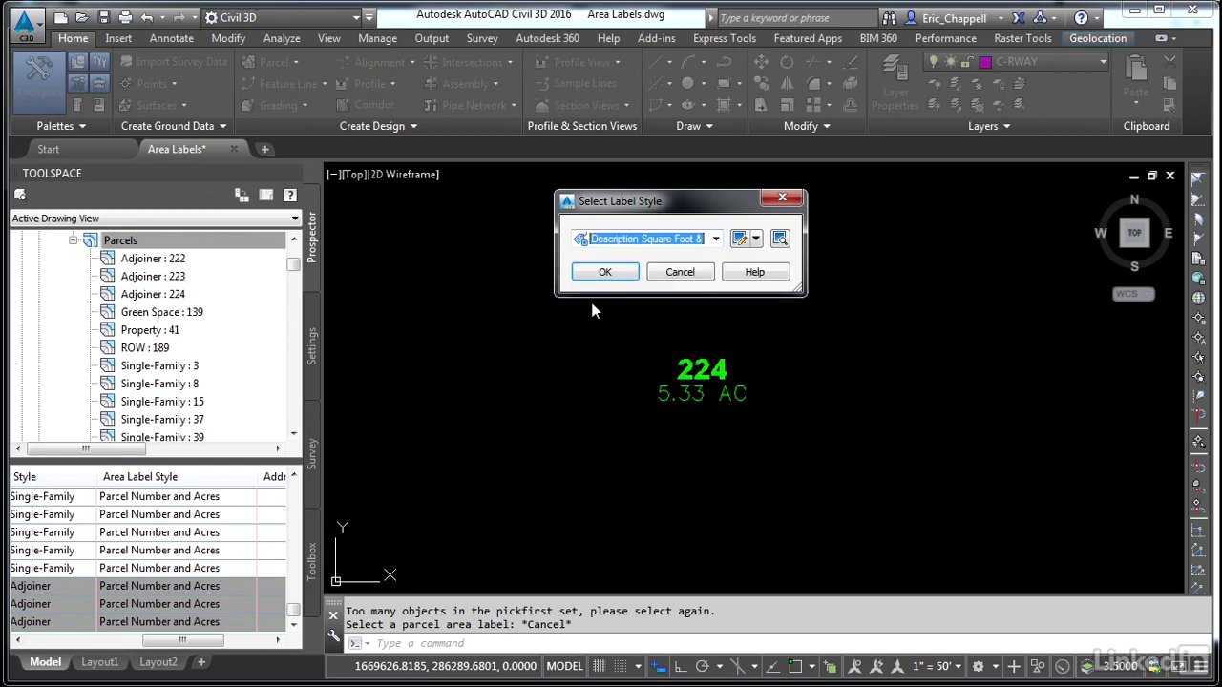
left_click(605, 272)
Examine the area labels of the three adjoiner parcels along the road to check the description, square-foot and acre text.
scroll(579, 434, "down", 4)
scroll(580, 434, "up", 10)
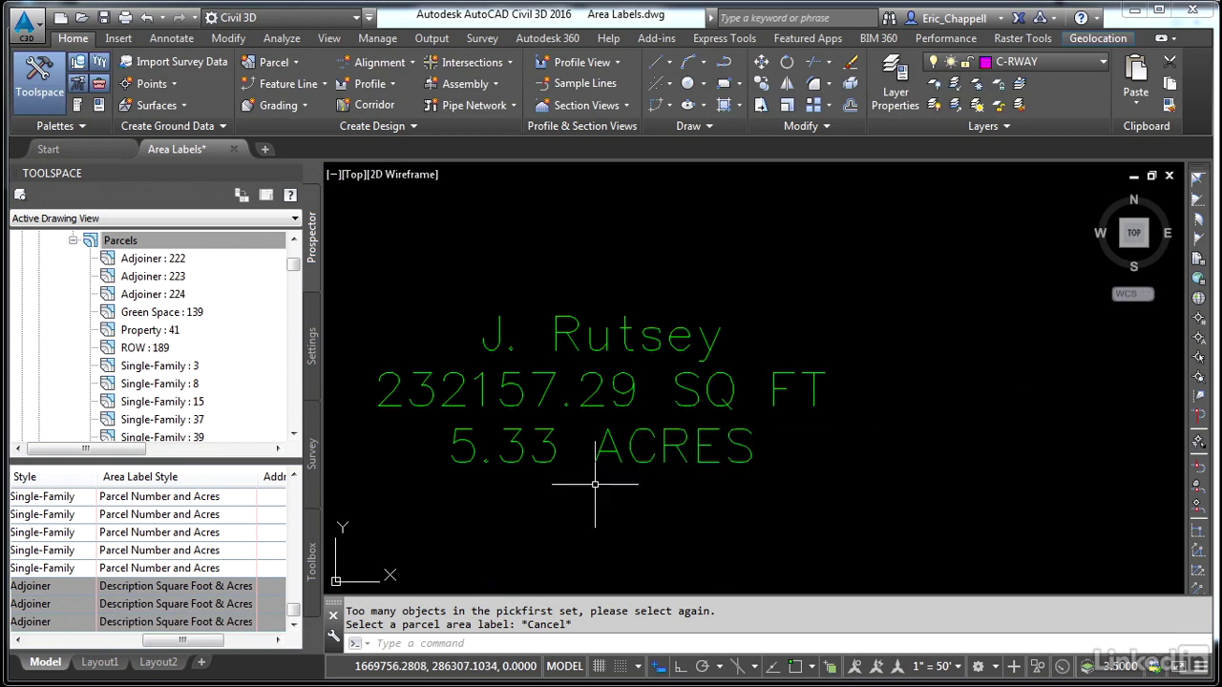
scroll(579, 469, "down", 8)
middle_click_drag(548, 339, 620, 584)
middle_click_drag(592, 332, 625, 518)
scroll(592, 401, "up", 5)
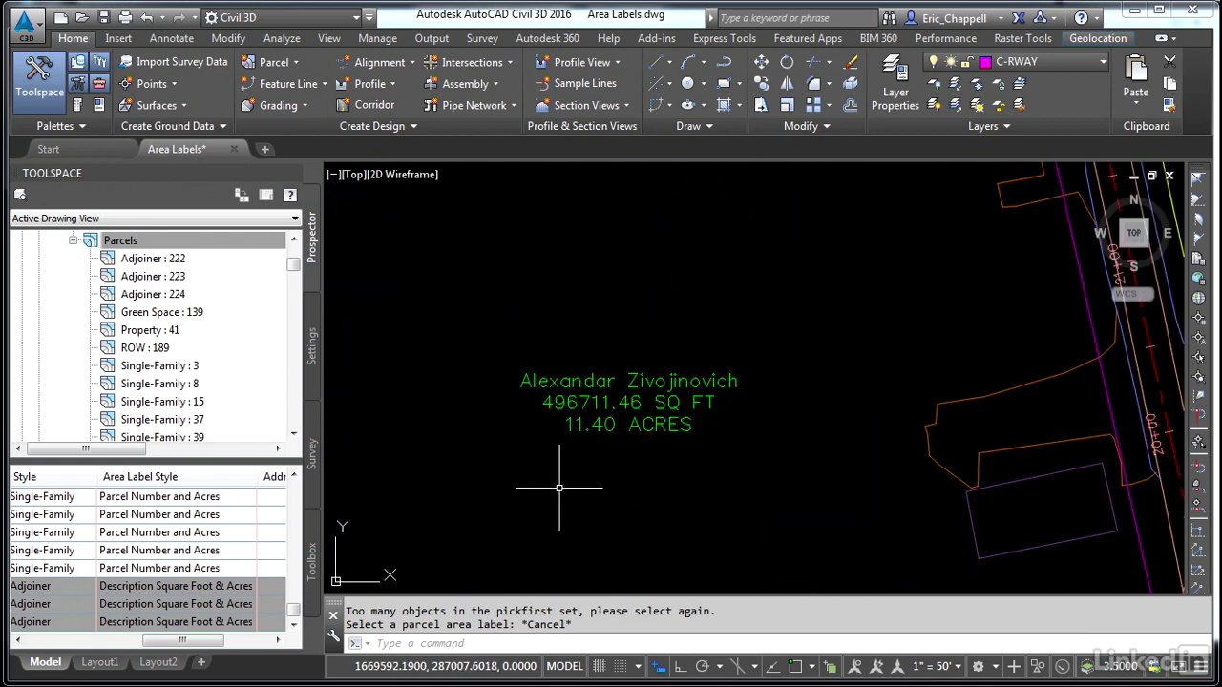
scroll(563, 489, "down", 6)
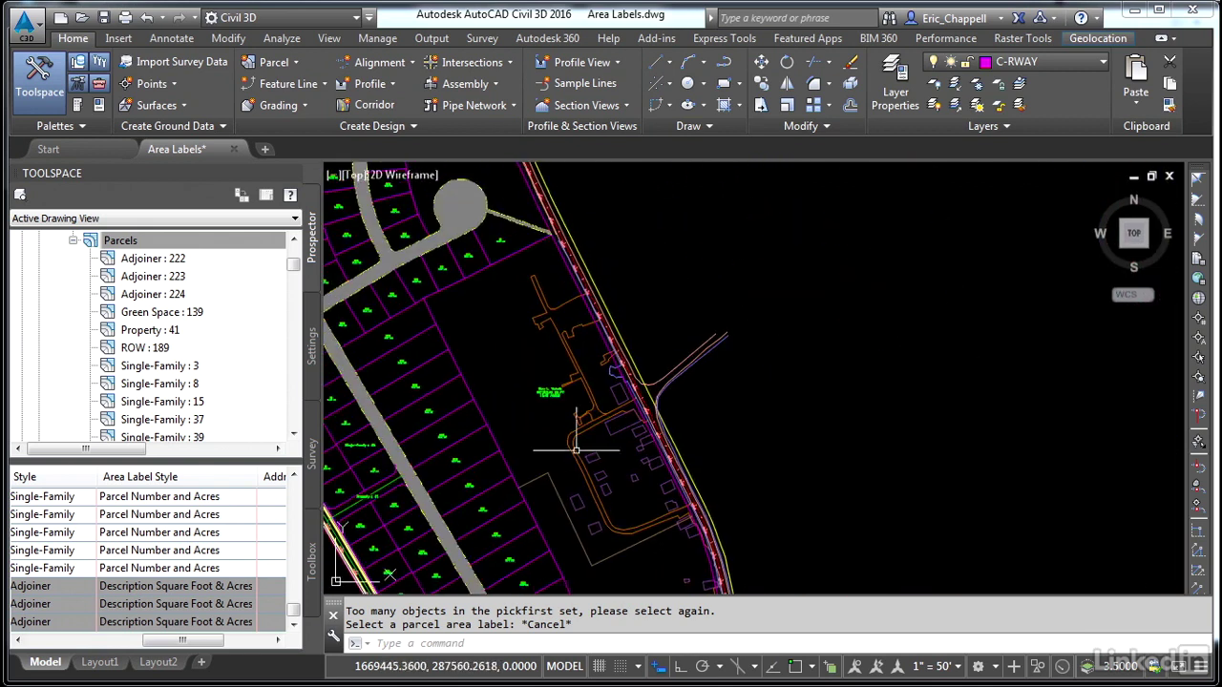
scroll(592, 475, "up", 5)
mouse_move(540, 458)
middle_mouse_down()
mouse_move(505, 458)
mouse_move(524, 414)
middle_mouse_up()
scroll(524, 415, "down", 5)
middle_click_drag(633, 436, 588, 351)
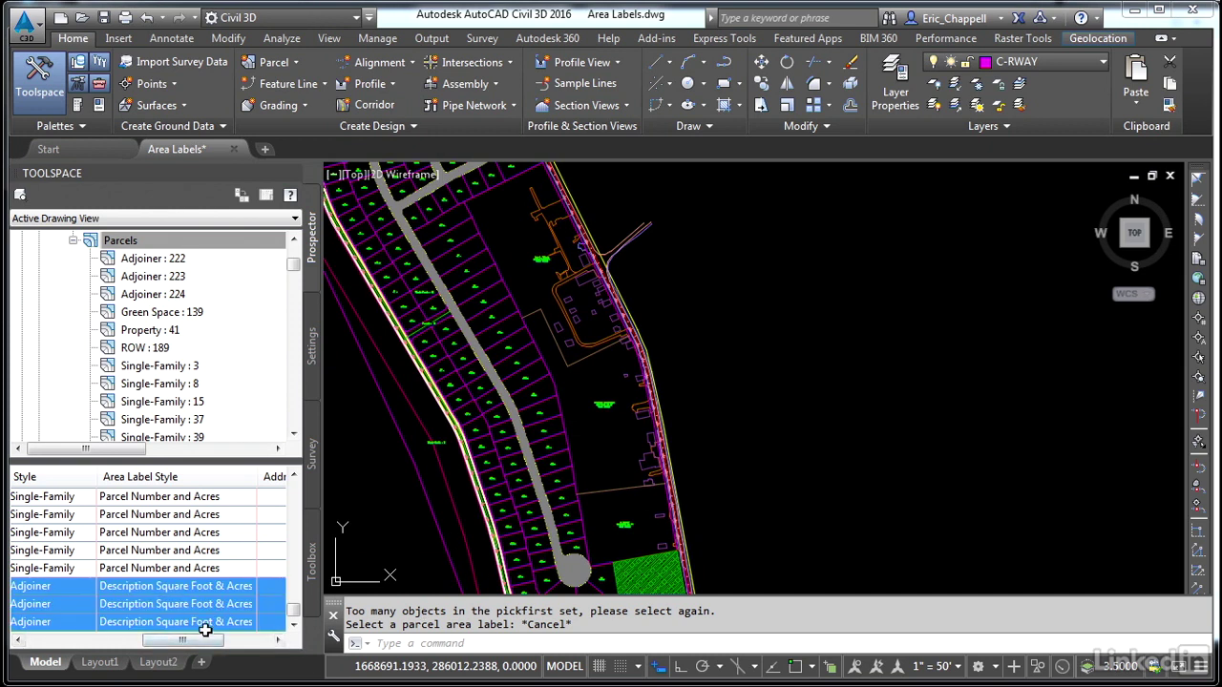
right_click(177, 477)
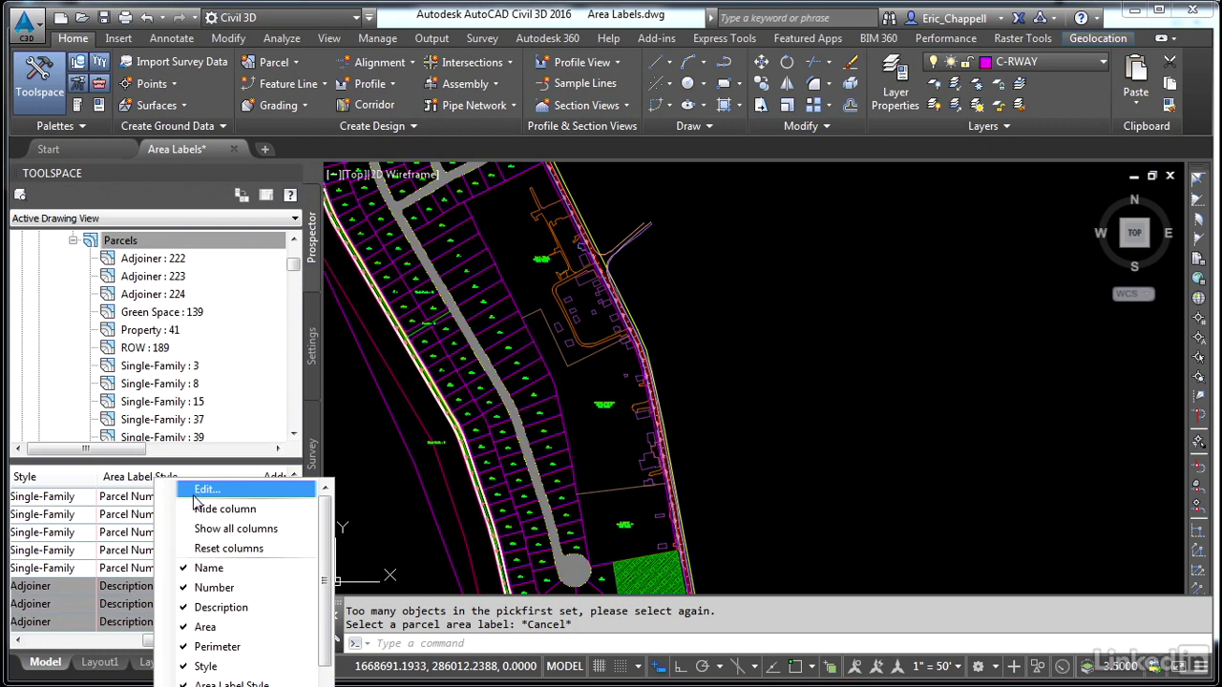
left_click(845, 452)
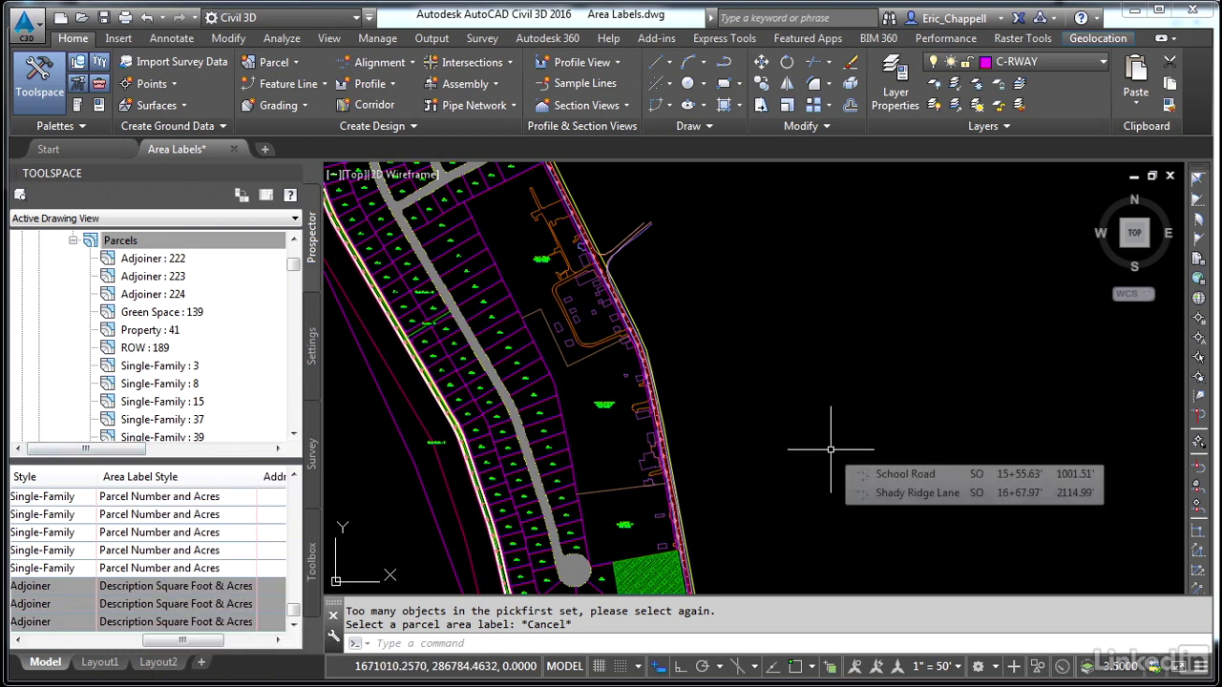